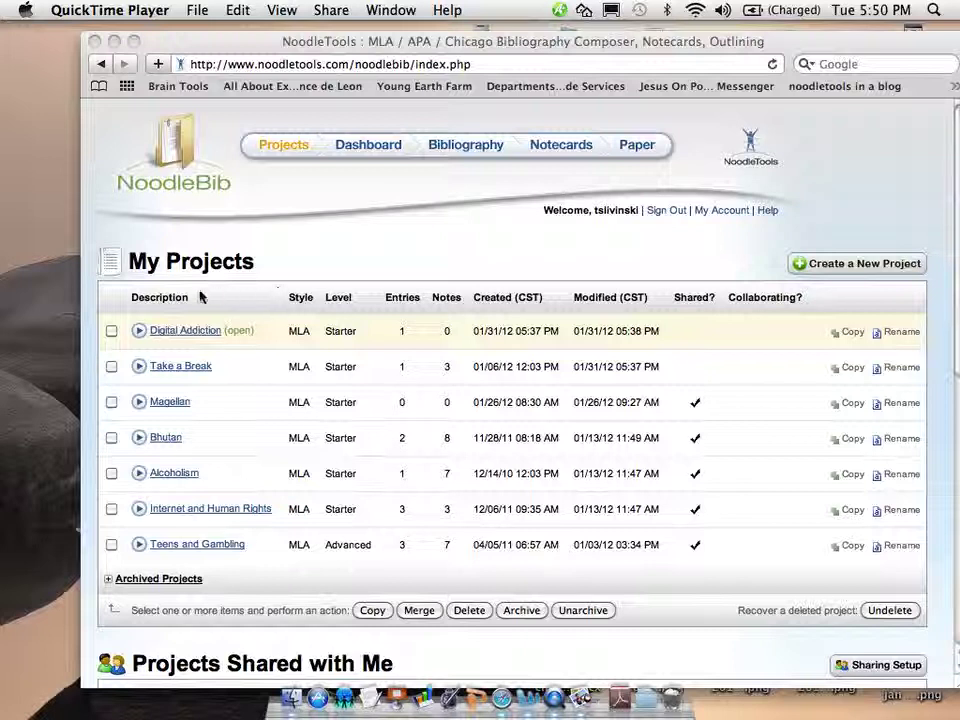
# Open the Digital Addiction project and go to its bibliography
pyautogui.click(162, 335)
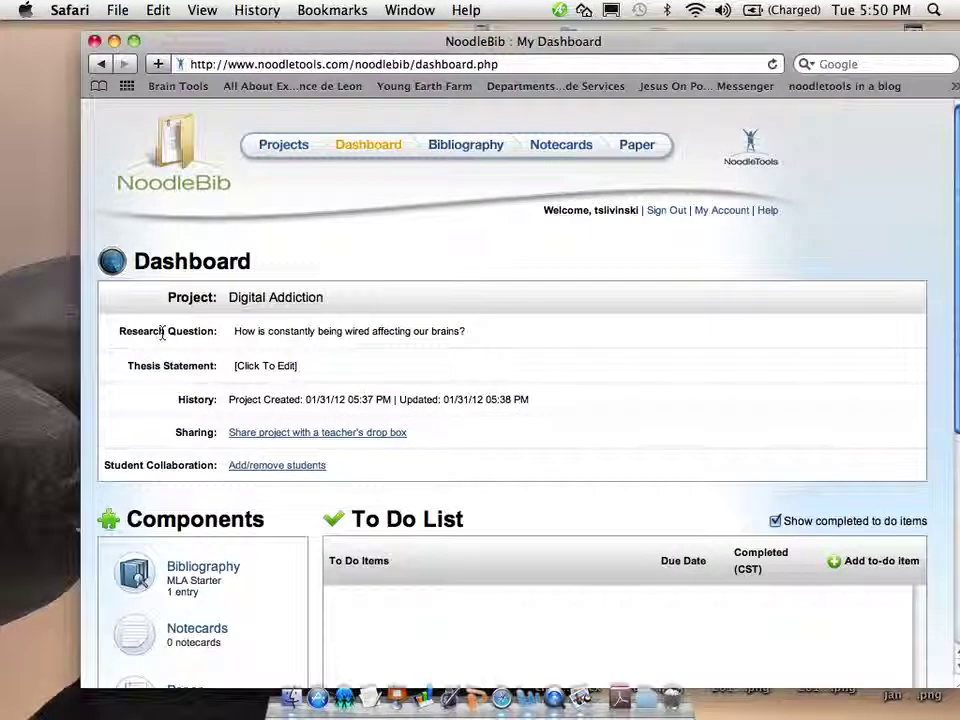
pyautogui.scroll(-3, 185, 418)
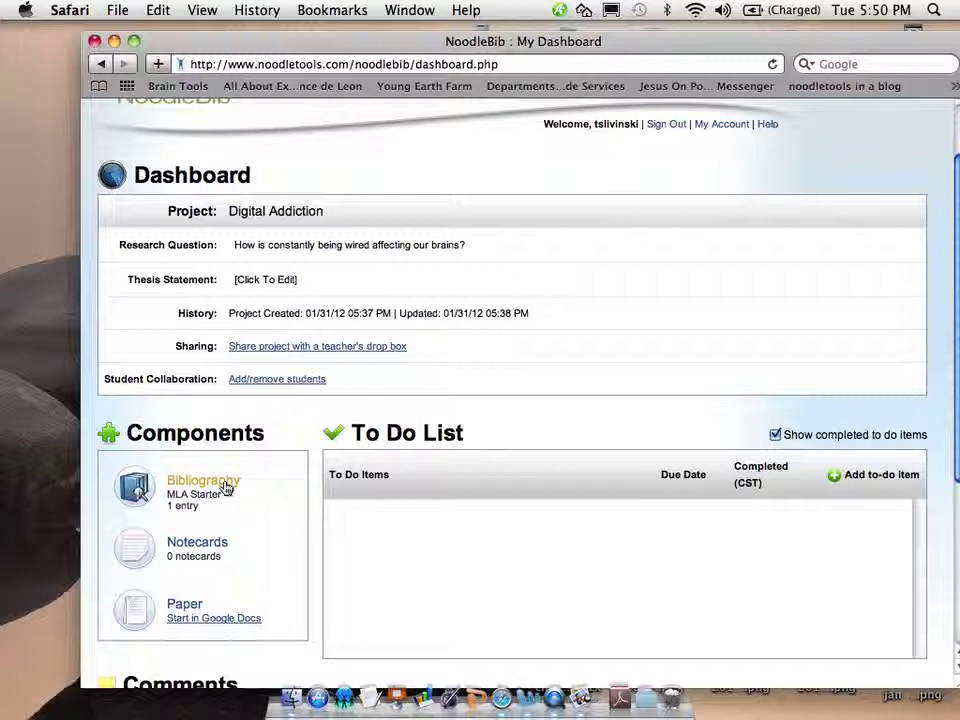
pyautogui.click(205, 481)
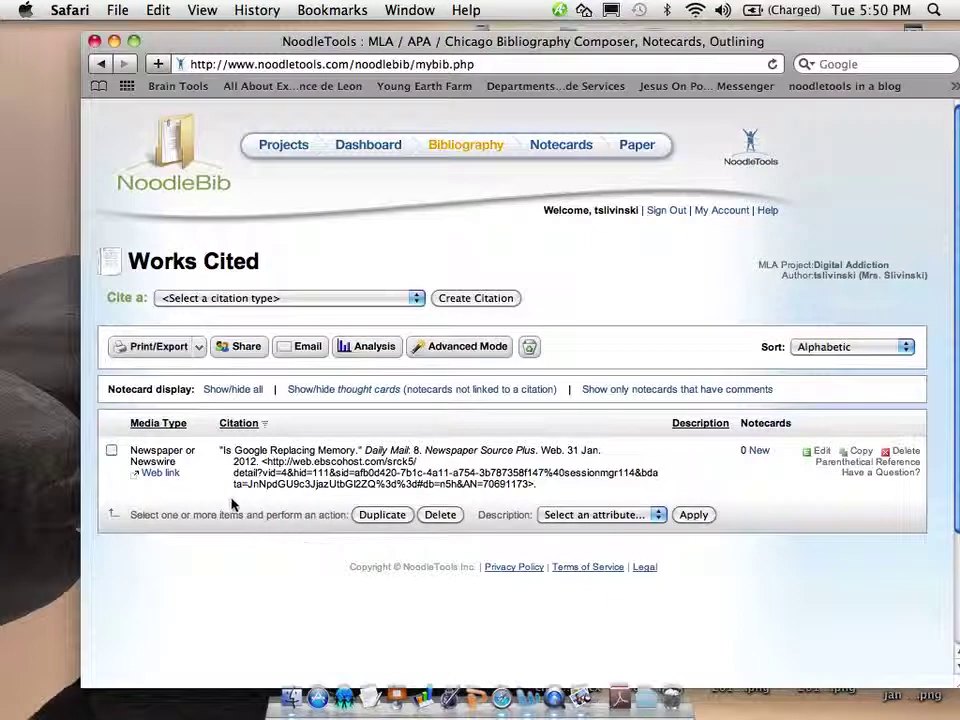
# Open the newspaper citation's web link and arrange the article and Works Cited windows so both are accessible
pyautogui.click(175, 482)
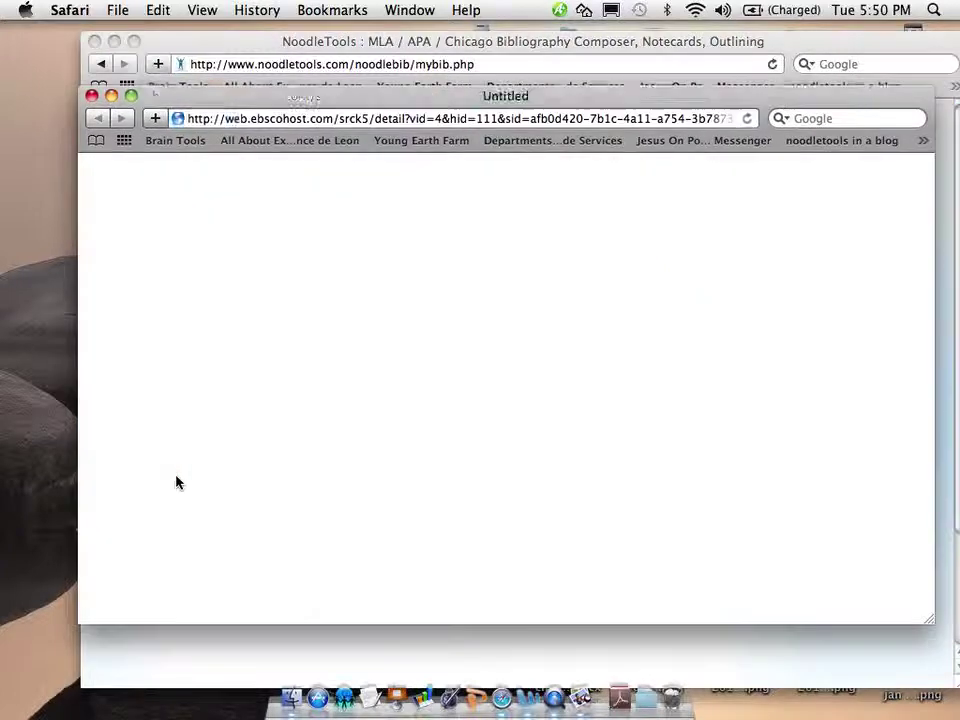
pyautogui.moveTo(483, 100); pyautogui.dragTo(293, 82)
pyautogui.click(838, 197)
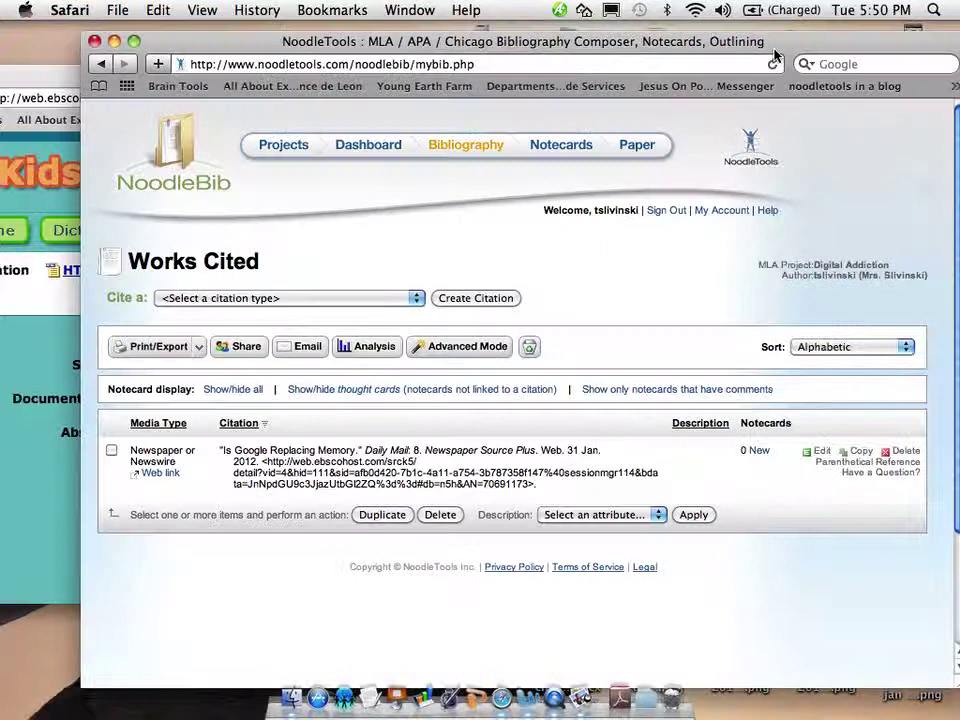
pyautogui.moveTo(580, 38); pyautogui.dragTo(713, 32)
pyautogui.moveTo(905, 38); pyautogui.dragTo(824, 38)
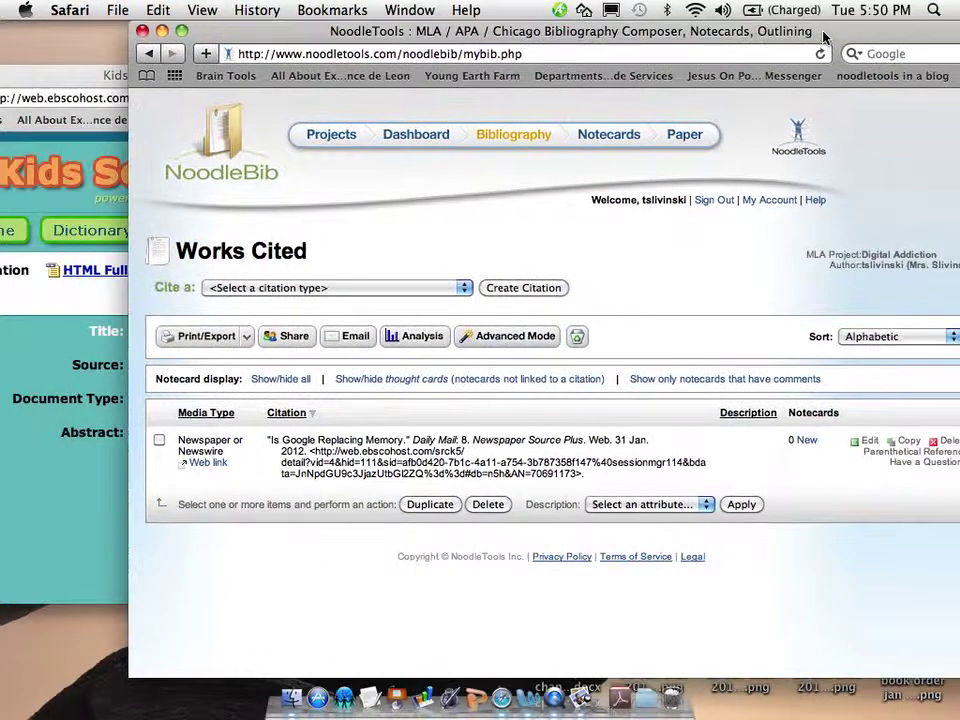
# Start a new notecard for the newspaper citation and bring up the full text of "Is Google replacing memory?" in the article window
pyautogui.click(807, 441)
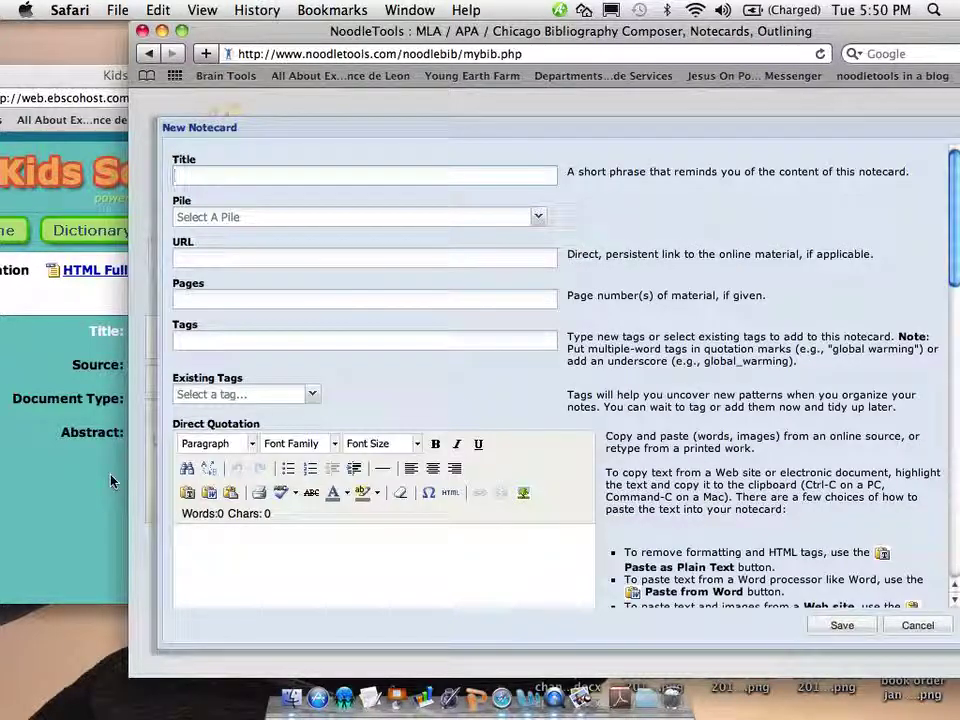
pyautogui.click(110, 481)
pyautogui.scroll(-12, 341, 327)
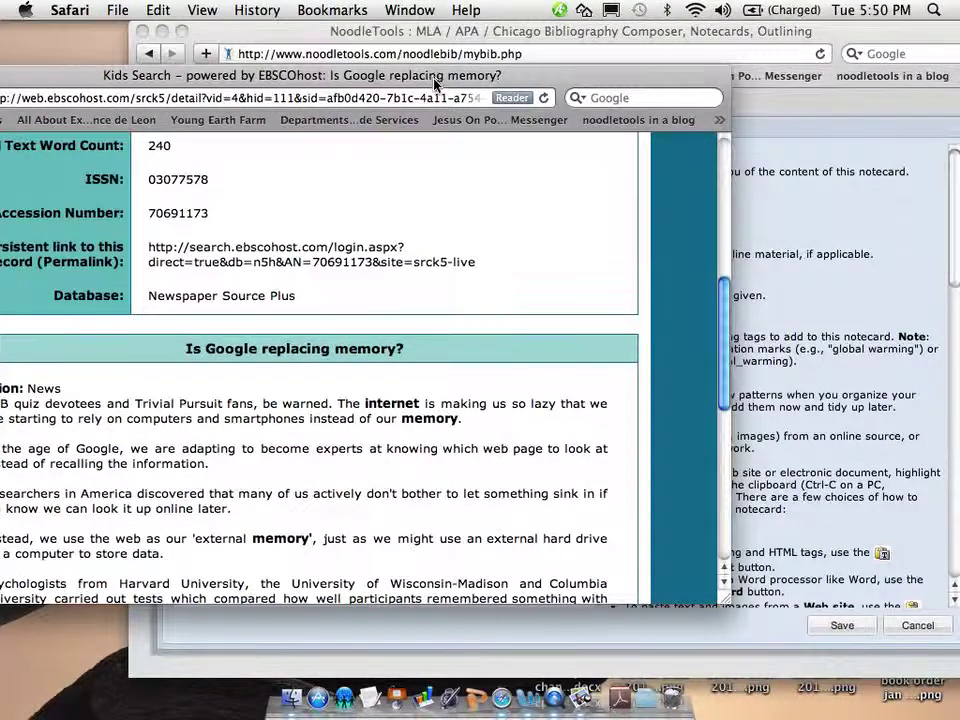
pyautogui.moveTo(439, 76); pyautogui.dragTo(501, 75)
pyautogui.scroll(-1, 465, 205)
pyautogui.scroll(-1, 465, 205)
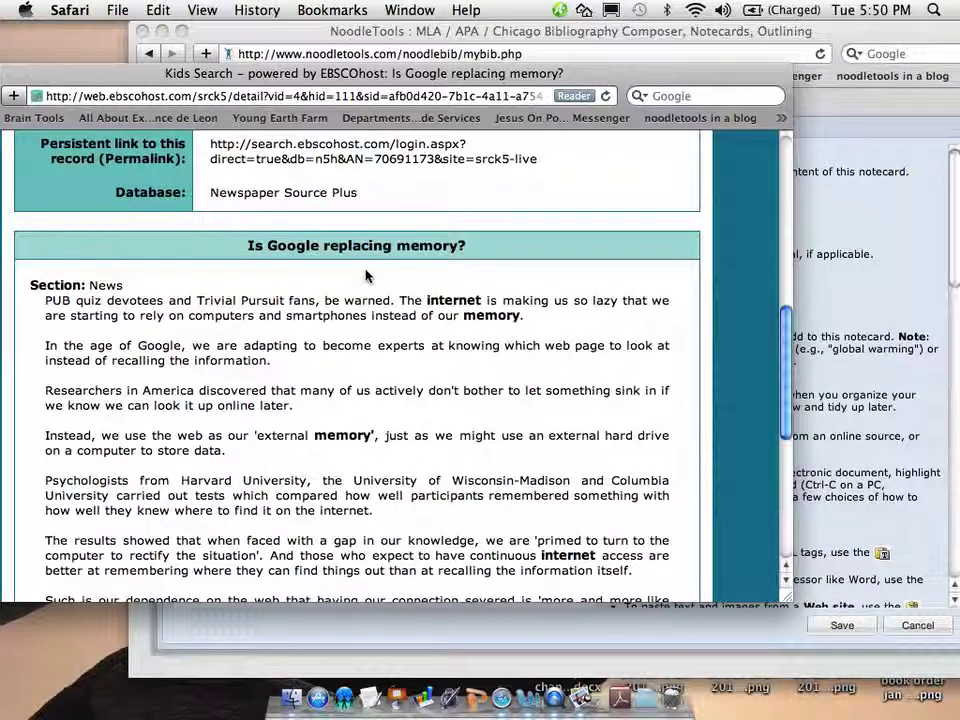
pyautogui.scroll(-2, 366, 274)
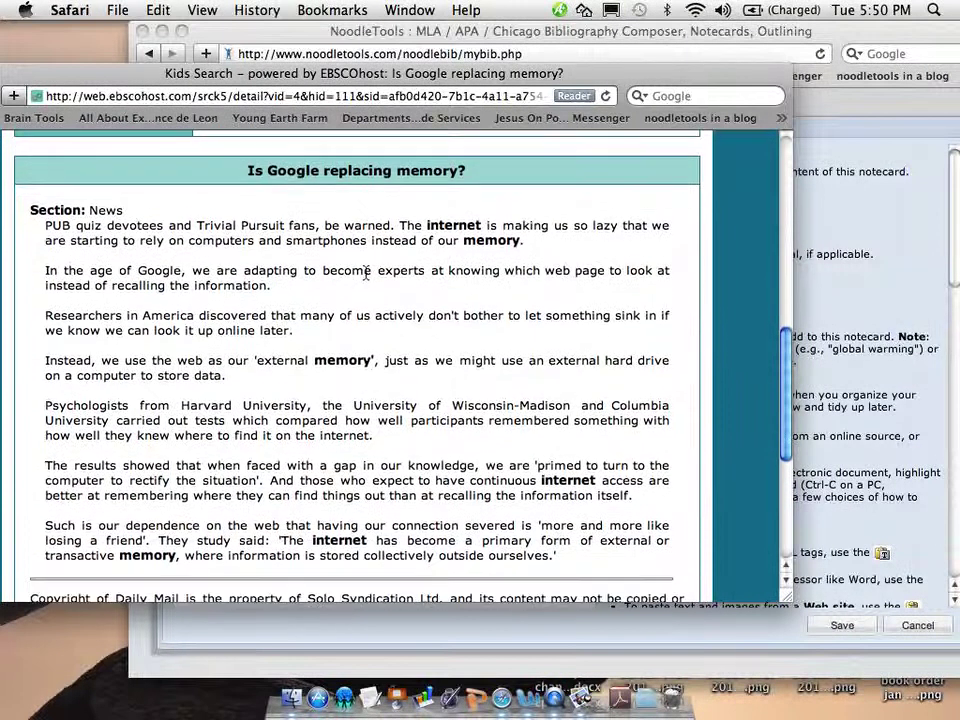
pyautogui.scroll(7, 366, 274)
pyautogui.scroll(-5, 366, 276)
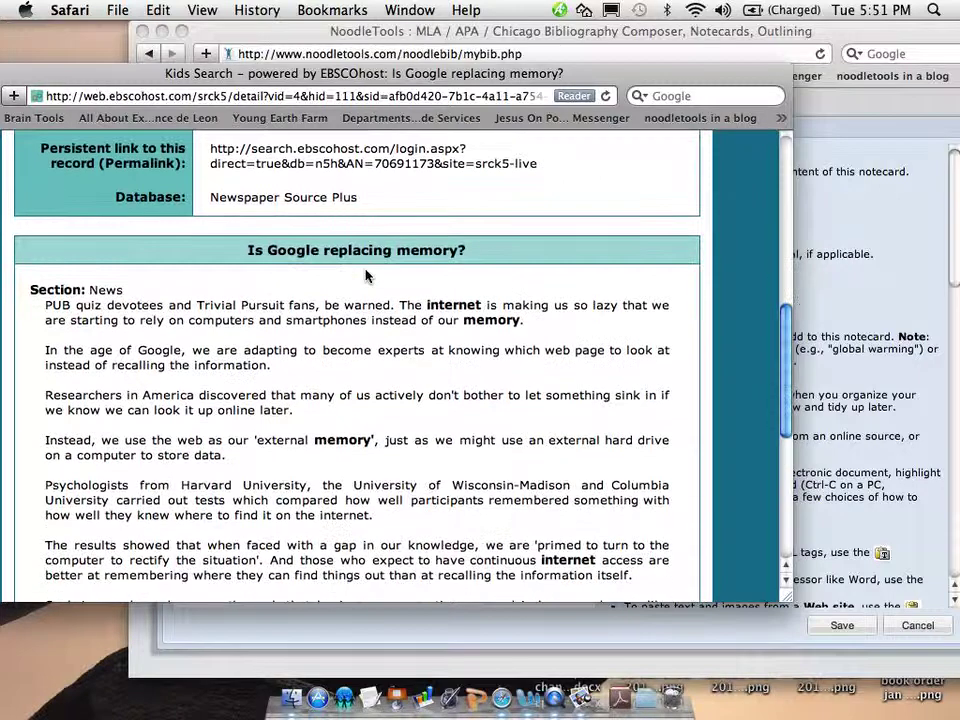
pyautogui.scroll(-2, 190, 340)
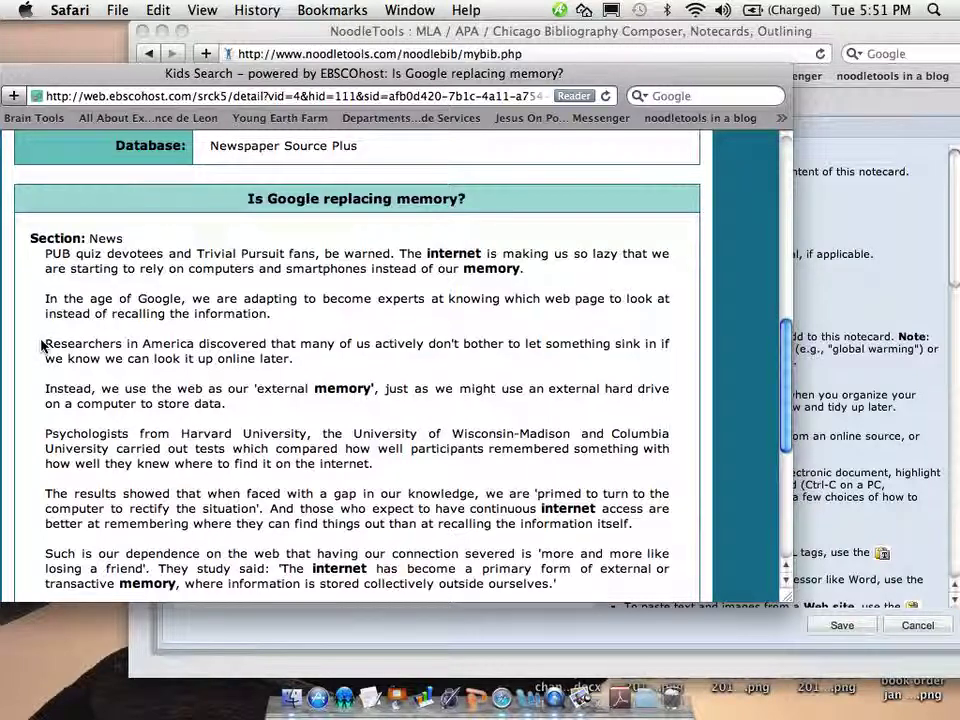
# Copy the article passage from "Researchers in America discovered" through "recalling the information itself."
pyautogui.moveTo(42, 346); pyautogui.dragTo(265, 374)
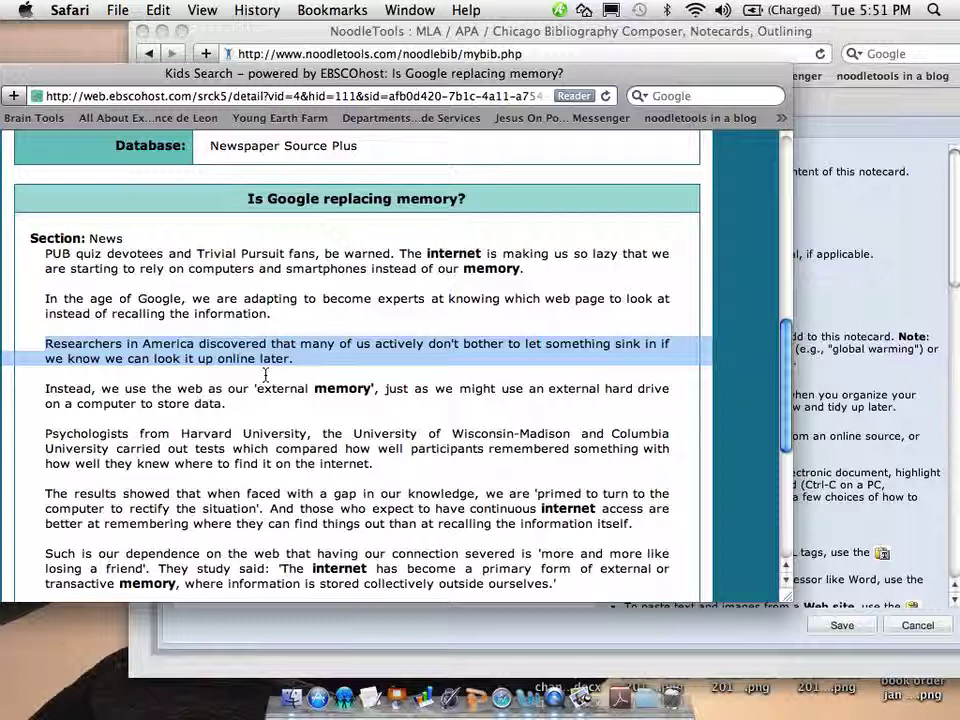
pyautogui.moveTo(265, 374); pyautogui.dragTo(266, 413)
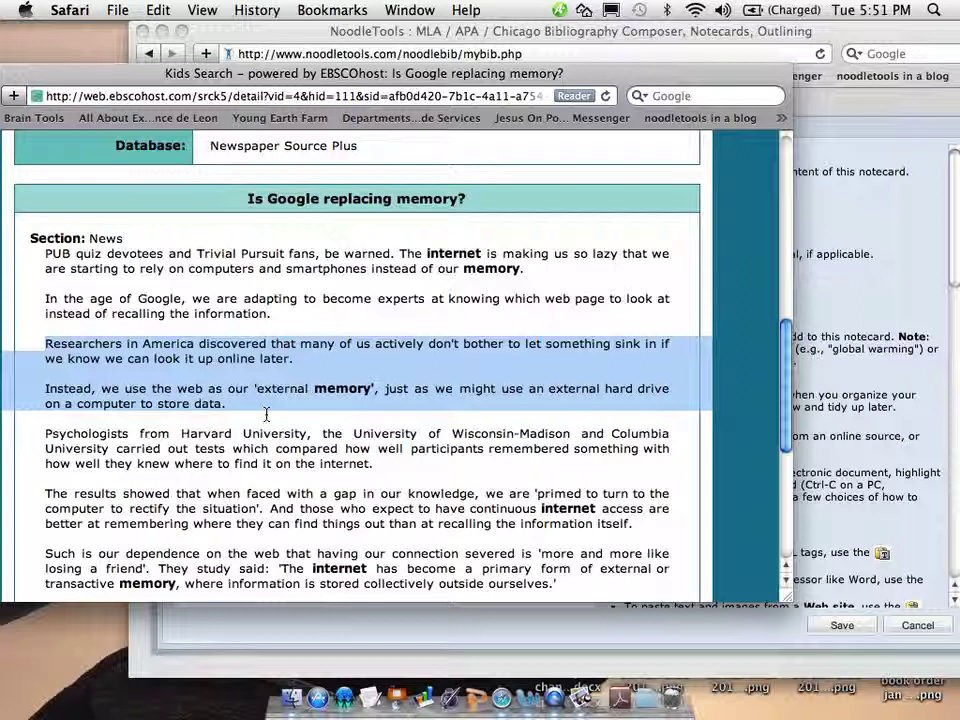
pyautogui.moveTo(266, 413); pyautogui.dragTo(418, 474)
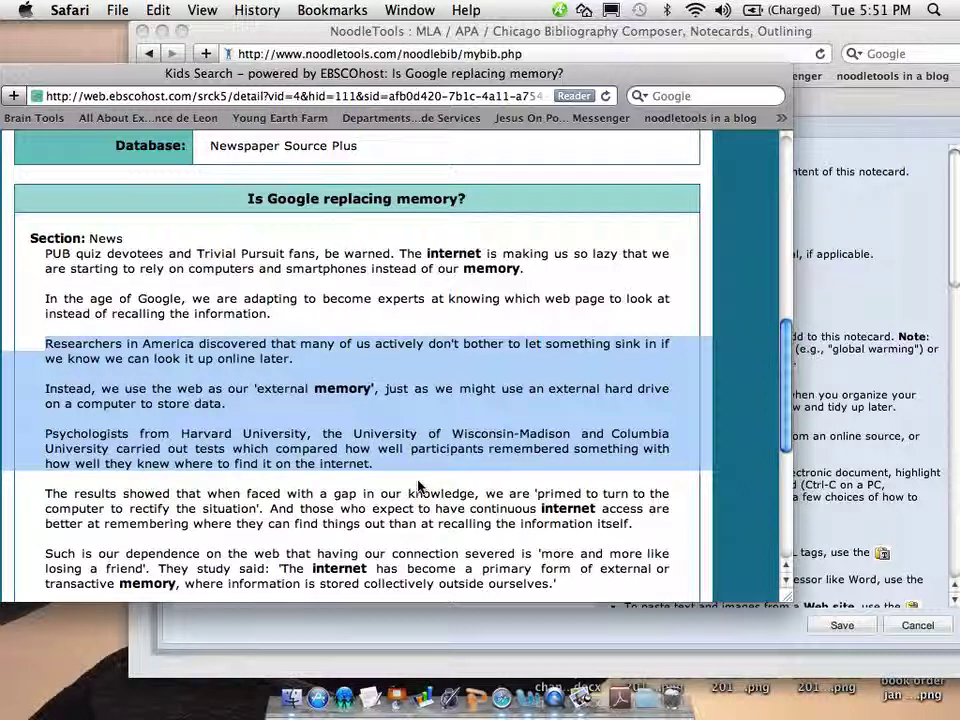
pyautogui.click(343, 497)
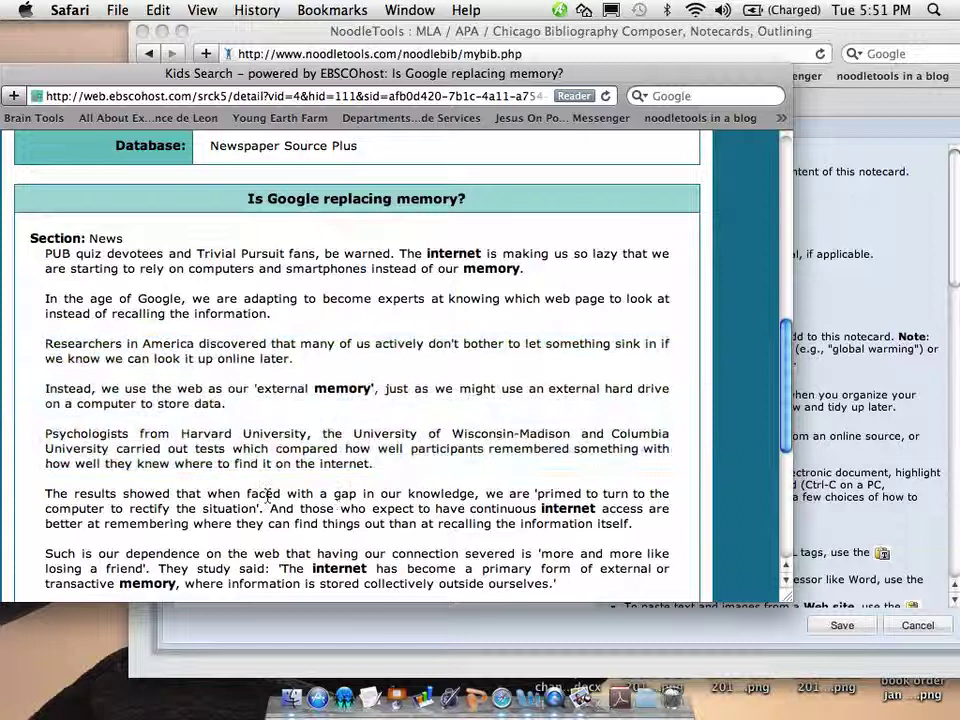
pyautogui.moveTo(264, 495); pyautogui.dragTo(388, 538)
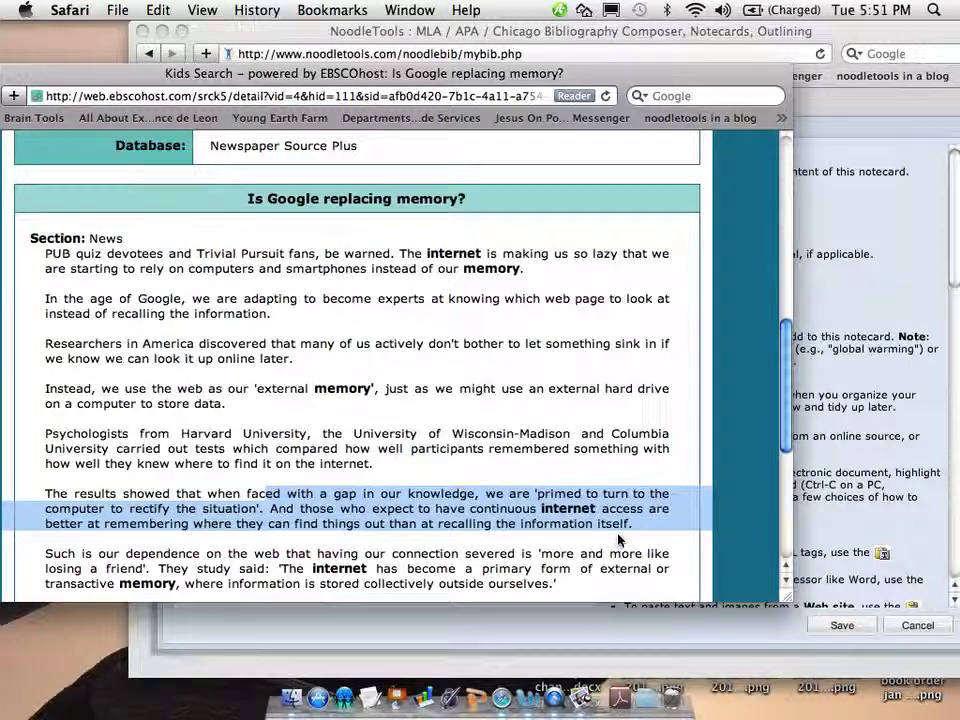
pyautogui.click(644, 544)
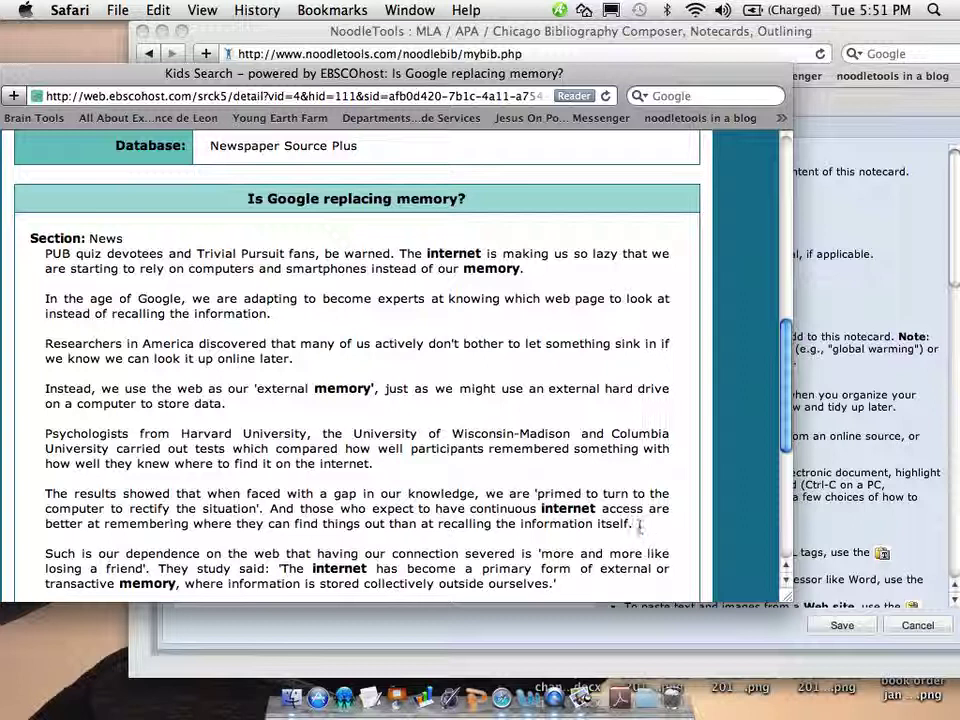
pyautogui.moveTo(636, 525); pyautogui.dragTo(35, 347)
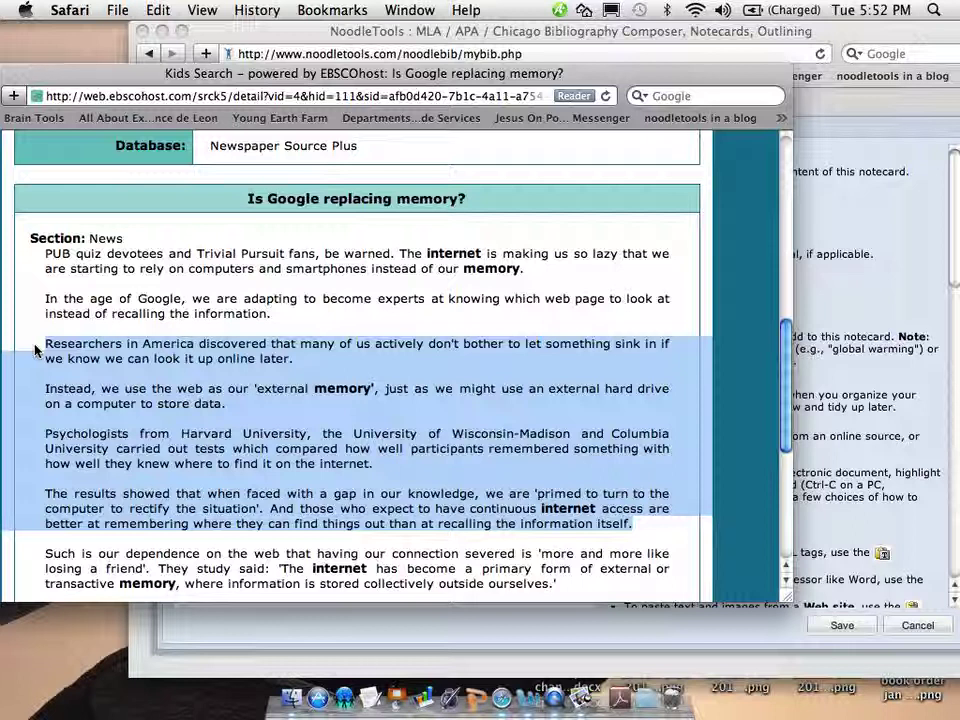
# Title the new notecard "Internet changes our memory"
pyautogui.click(865, 323)
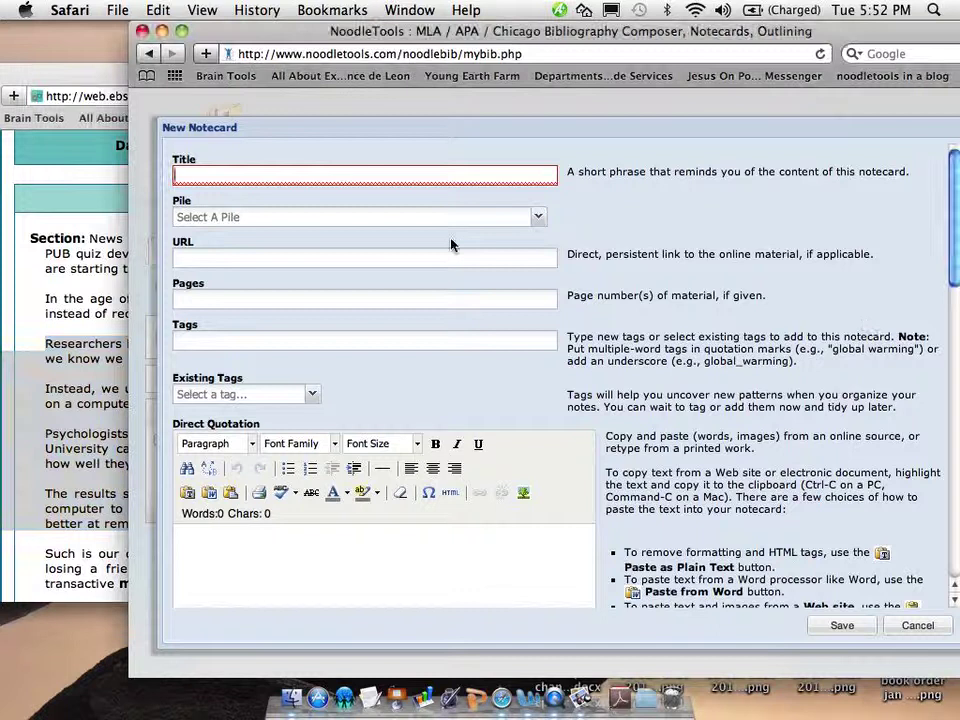
pyautogui.click(427, 183)
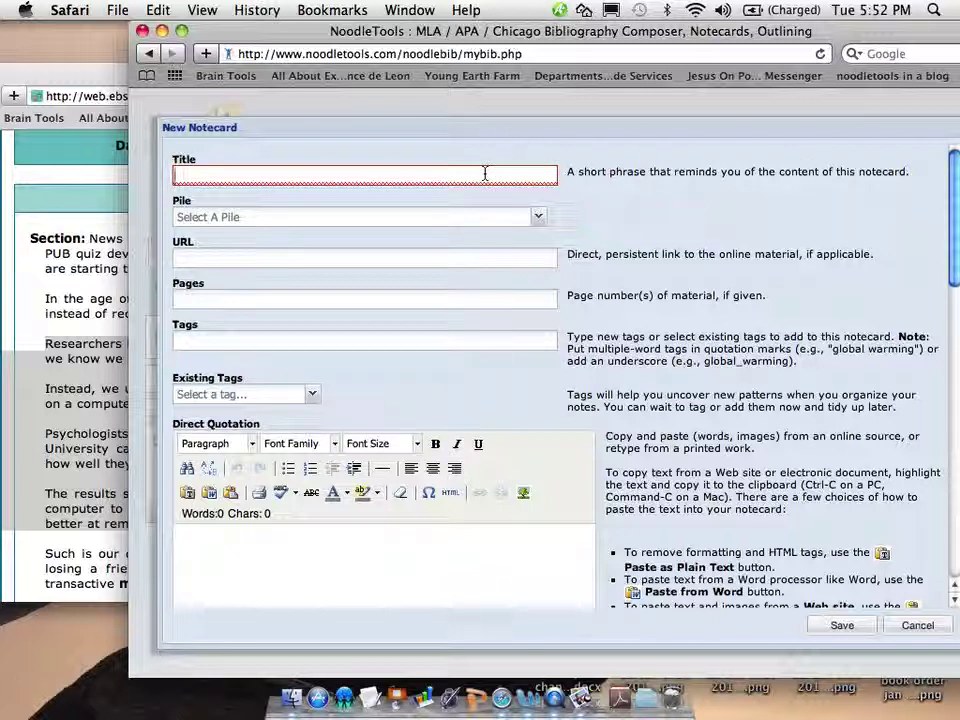
pyautogui.write('Internet ')
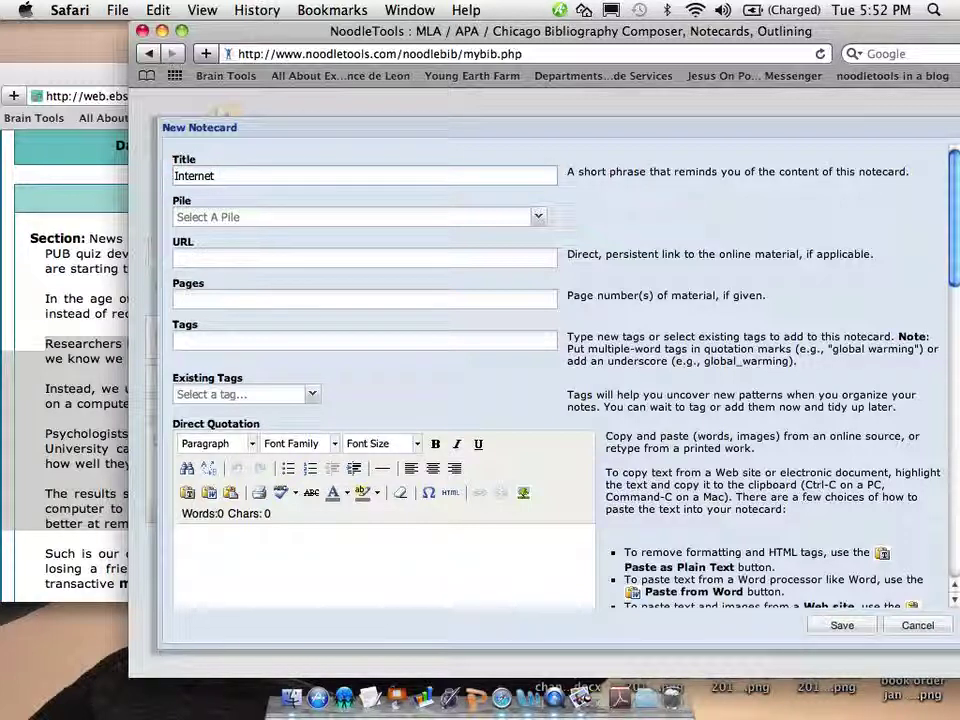
pyautogui.write('changes our memor')
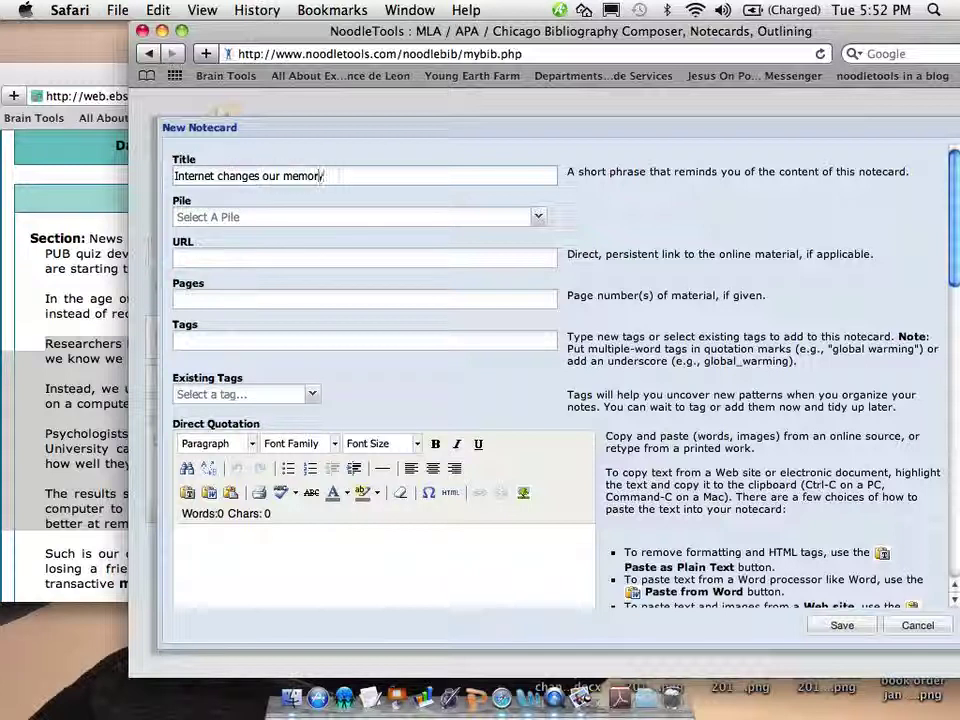
pyautogui.write('y')
# Paste the copied article passage into the notecard's Direct Quotation field and look it over
pyautogui.scroll(-1, 476, 208)
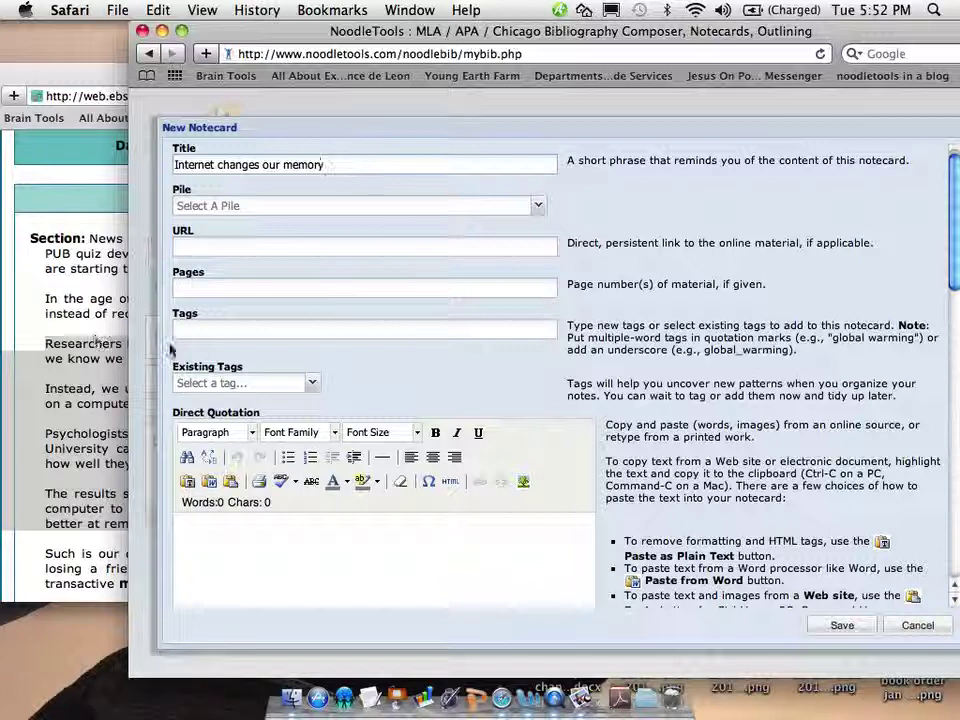
pyautogui.scroll(-5, 228, 345)
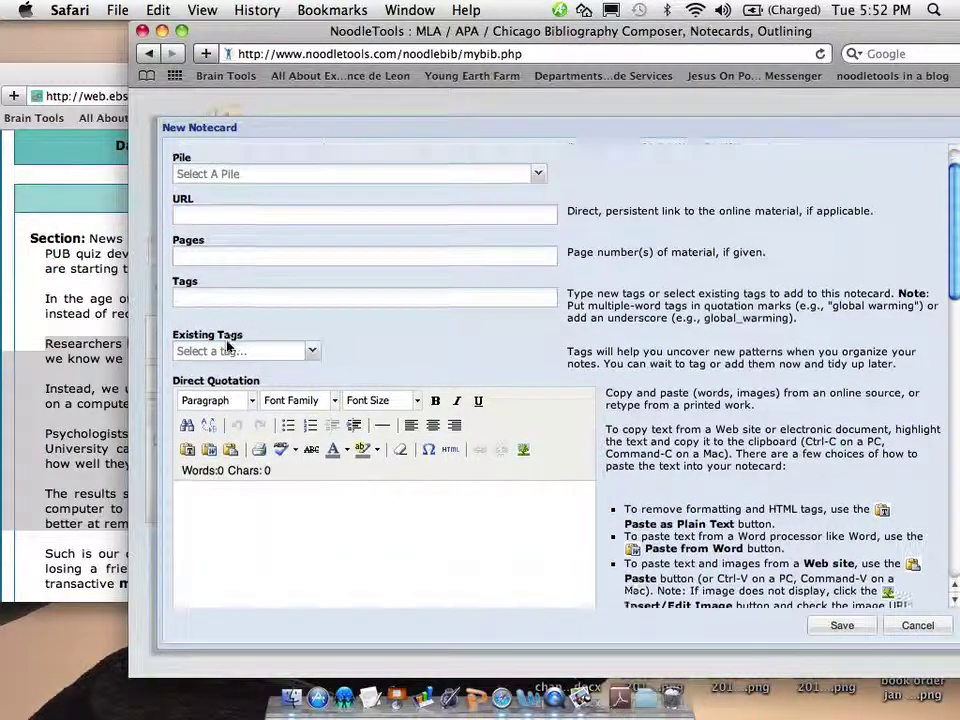
pyautogui.scroll(3, 226, 345)
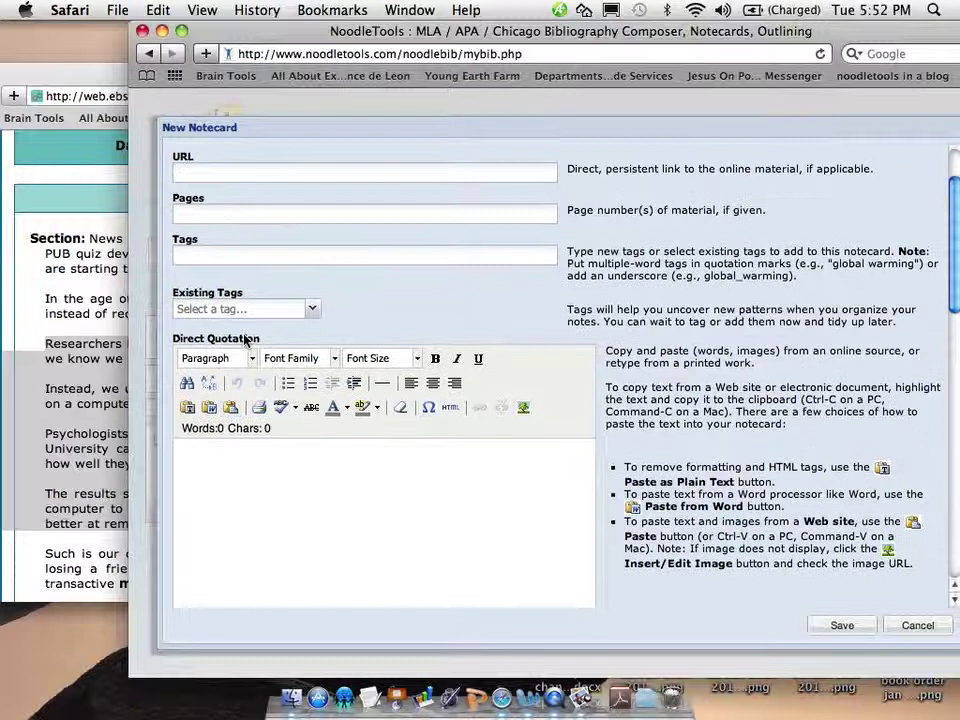
pyautogui.scroll(-1, 312, 322)
pyautogui.scroll(-1, 313, 325)
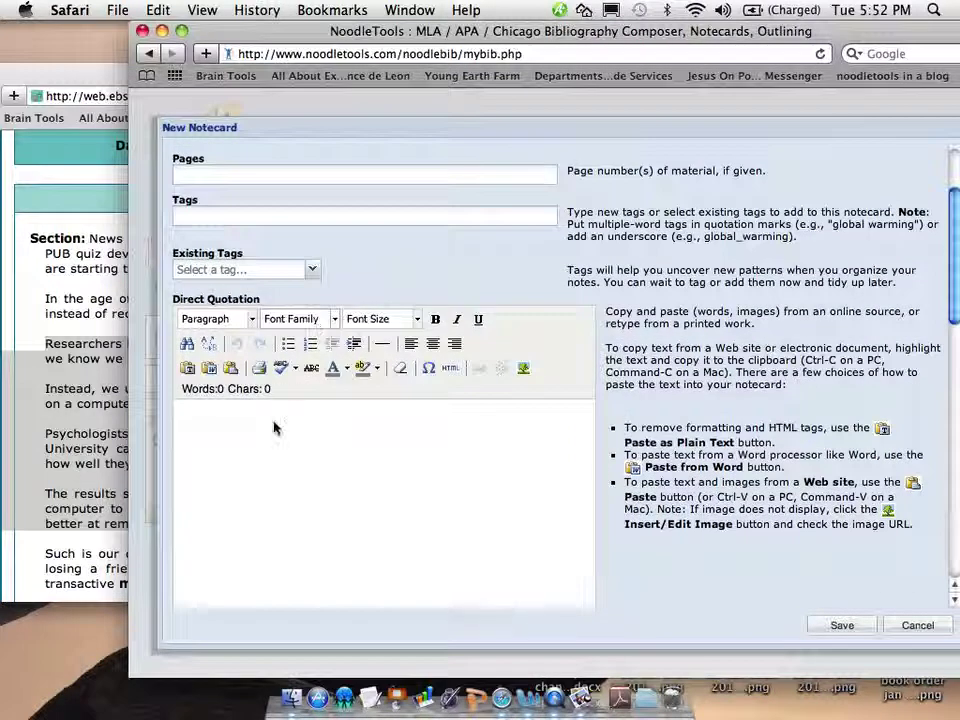
pyautogui.click(275, 427)
pyautogui.press('super+v')
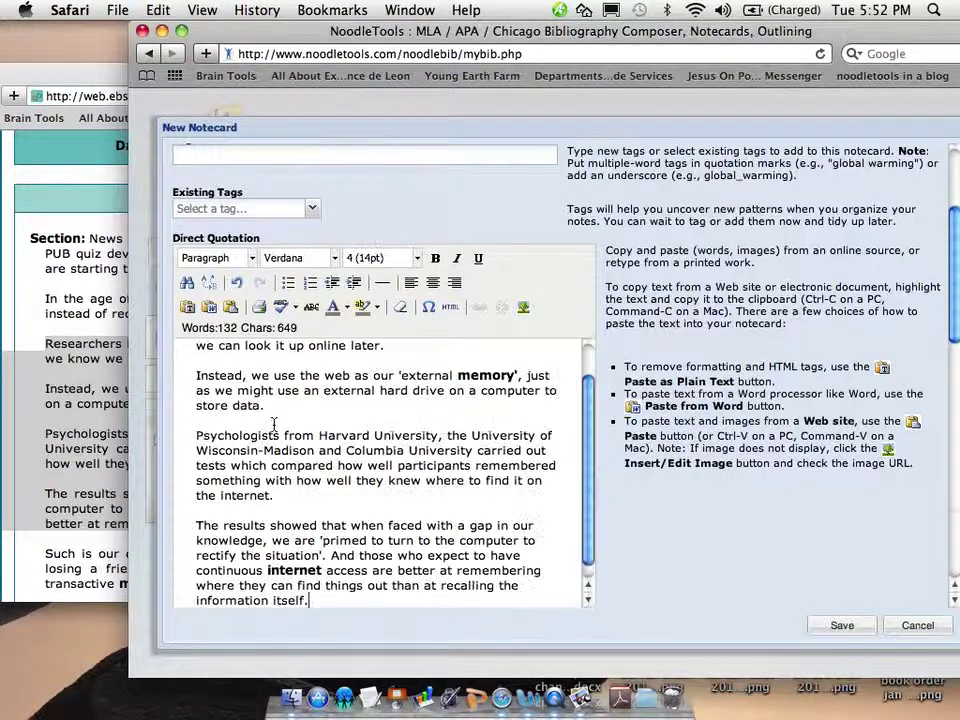
pyautogui.scroll(1, 274, 427)
pyautogui.scroll(5, 274, 427)
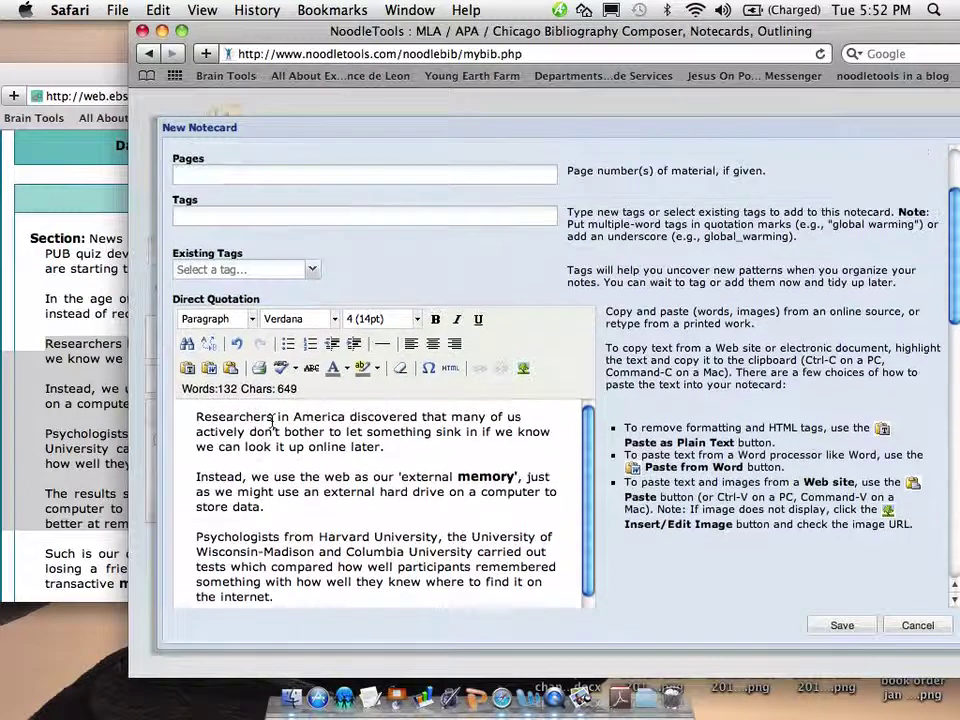
pyautogui.scroll(-2, 442, 508)
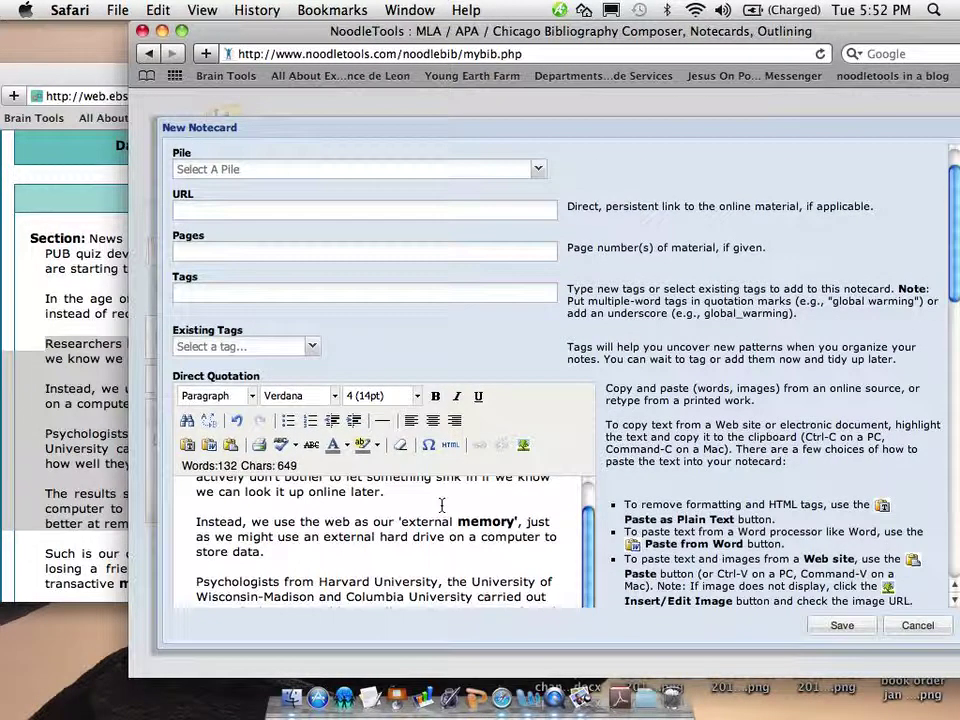
pyautogui.scroll(2, 442, 506)
# Go past the pasted quotation to the notecard's Paraphrase field and place the cursor in it
pyautogui.scroll(-5, 868, 465)
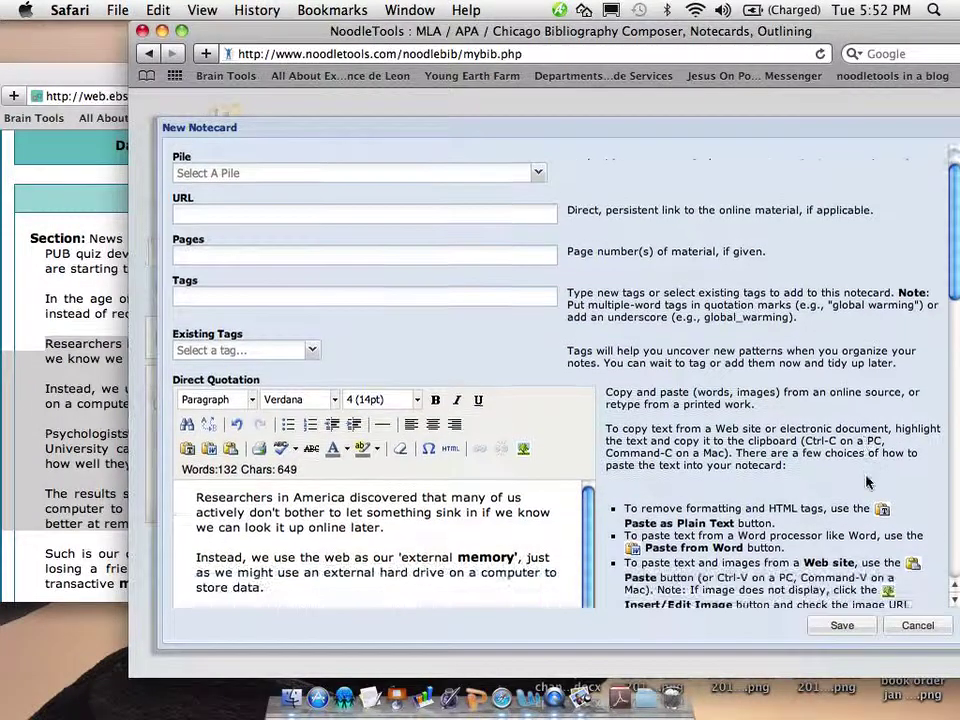
pyautogui.scroll(-3, 868, 480)
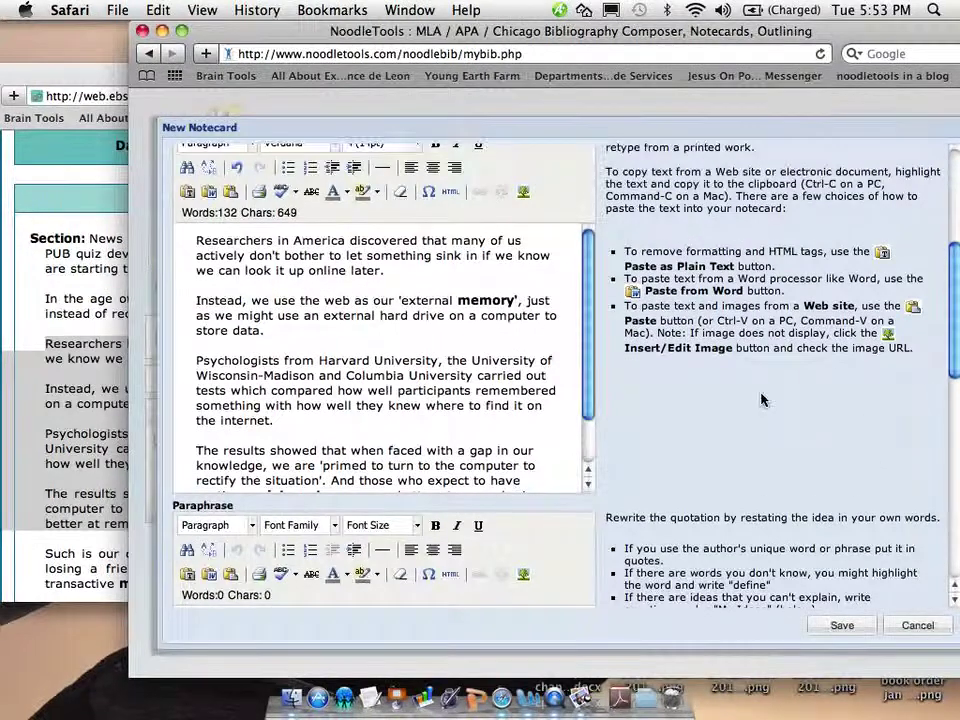
pyautogui.scroll(-3, 762, 399)
pyautogui.scroll(-5, 762, 399)
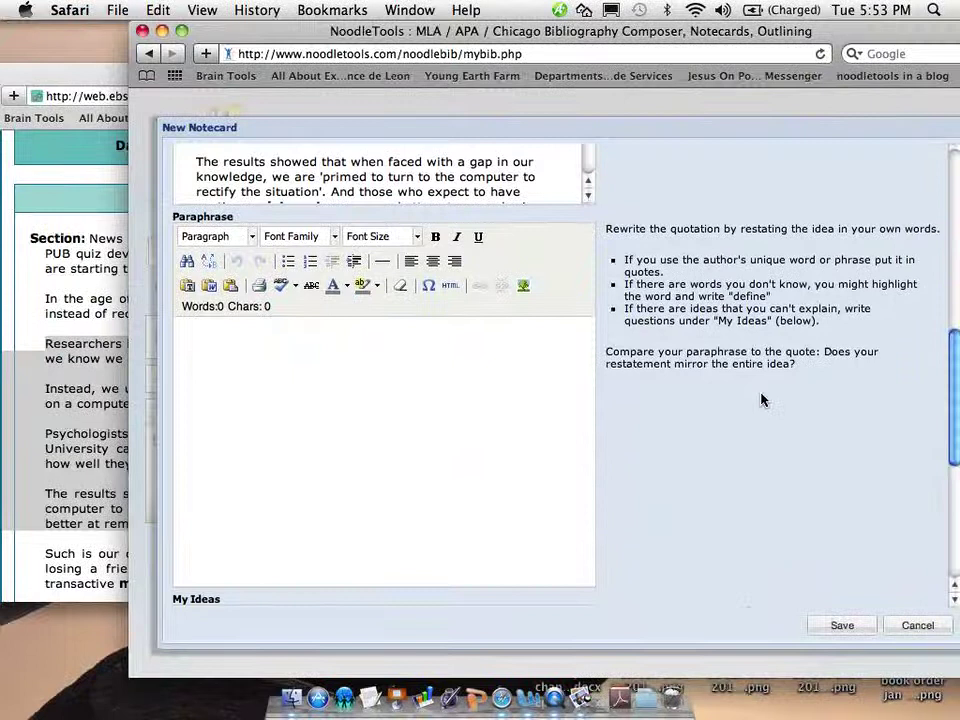
pyautogui.scroll(1, 762, 399)
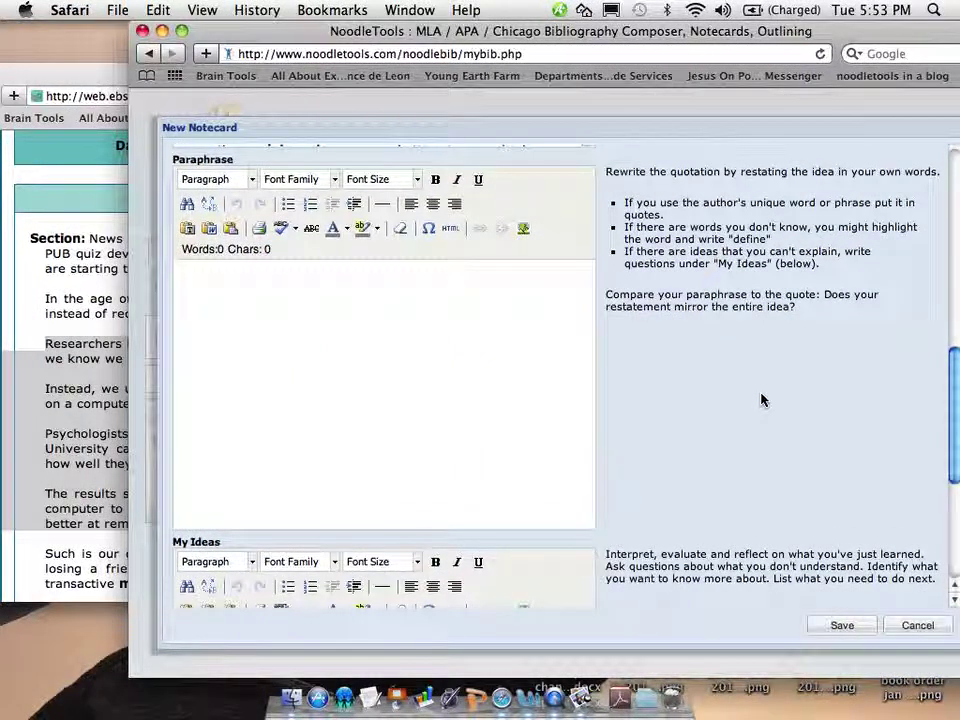
pyautogui.click(300, 295)
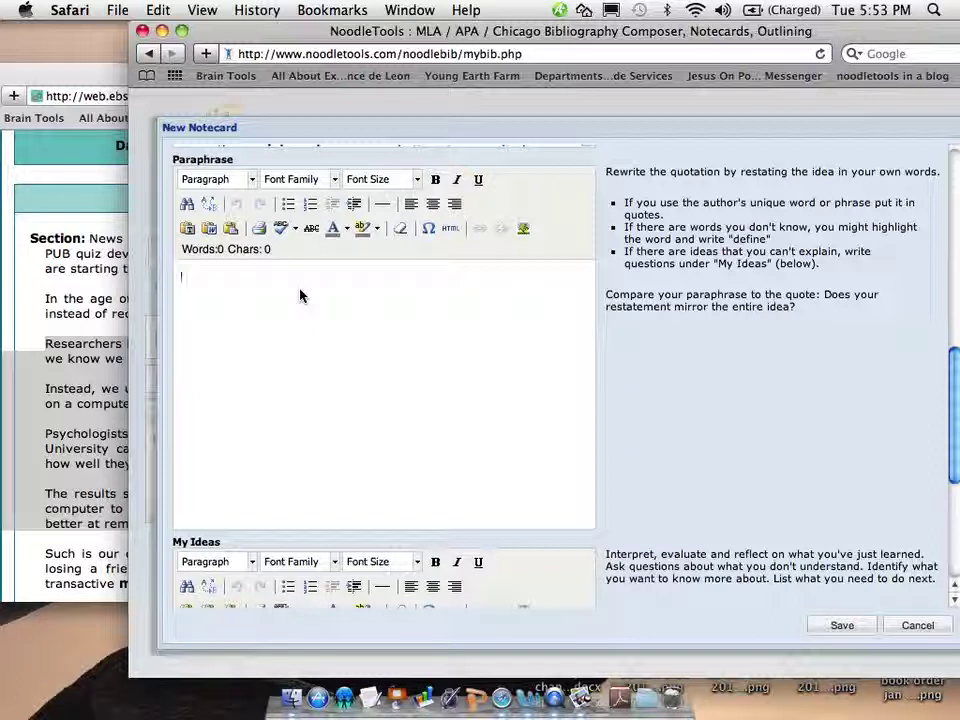
# Reread the passage in the Direct Quotation field from its first paragraph to its end, then return to the Paraphrase field
pyautogui.scroll(5, 300, 295)
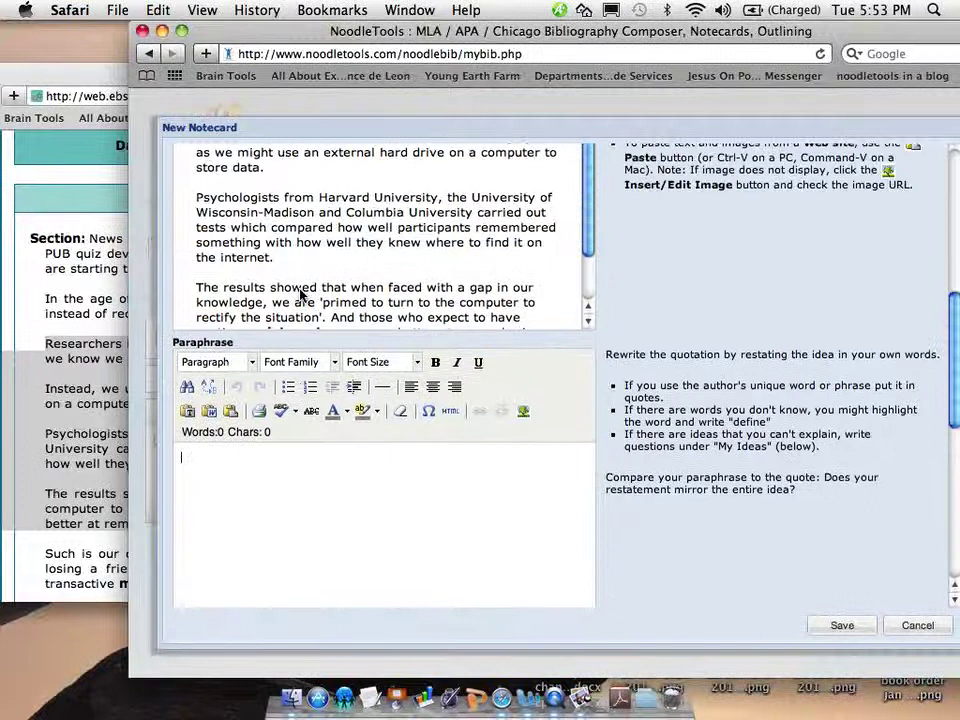
pyautogui.scroll(2, 300, 295)
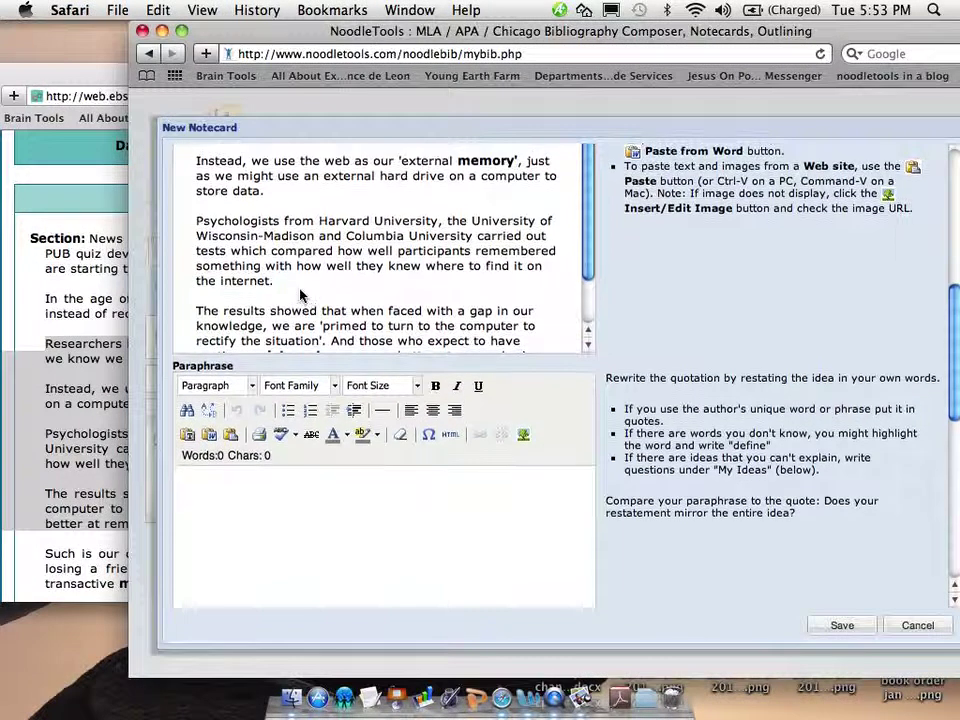
pyautogui.scroll(3, 300, 295)
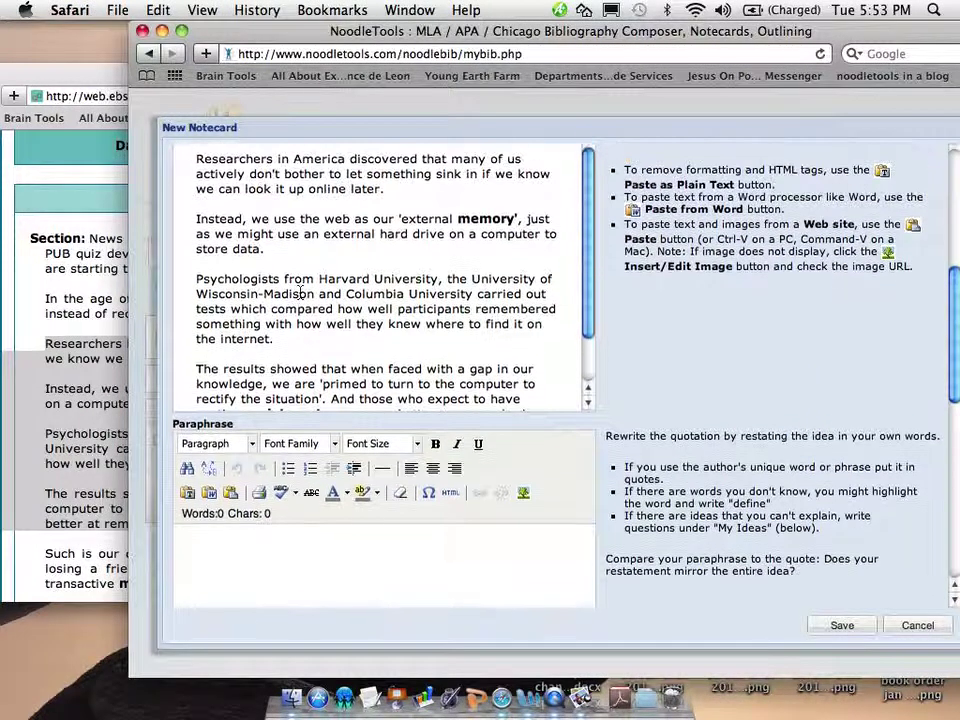
pyautogui.scroll(1, 300, 292)
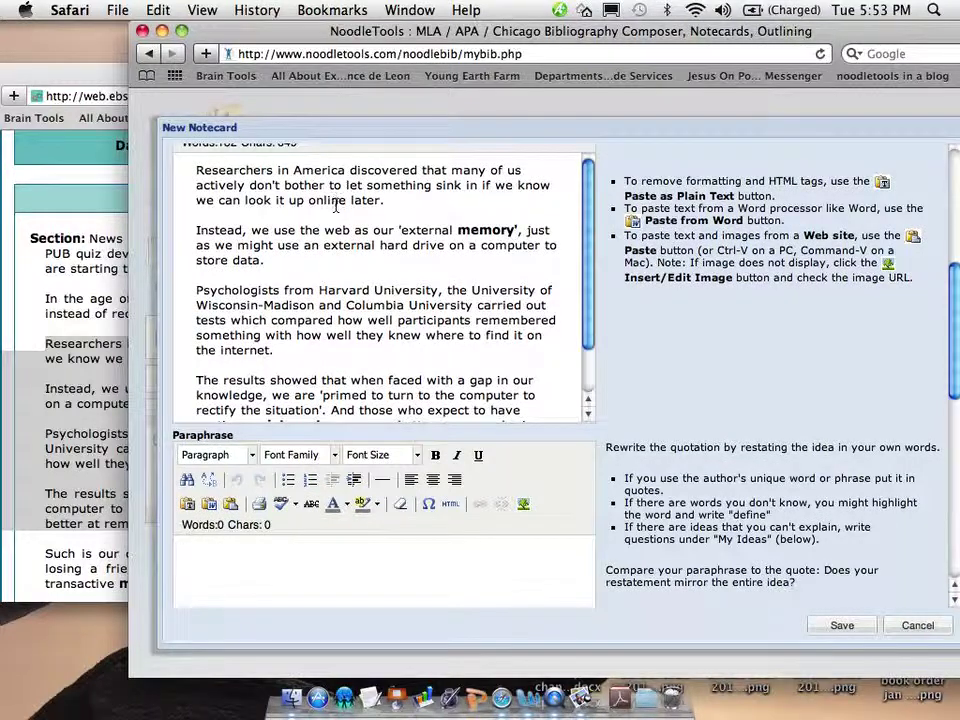
pyautogui.scroll(-3, 336, 205)
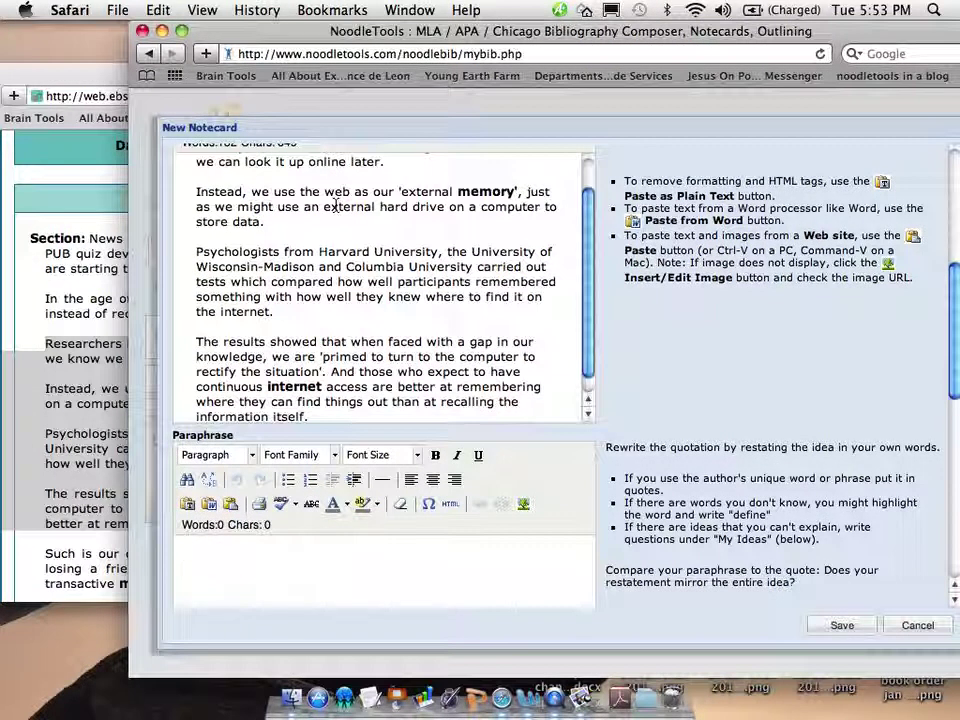
pyautogui.scroll(-5, 336, 205)
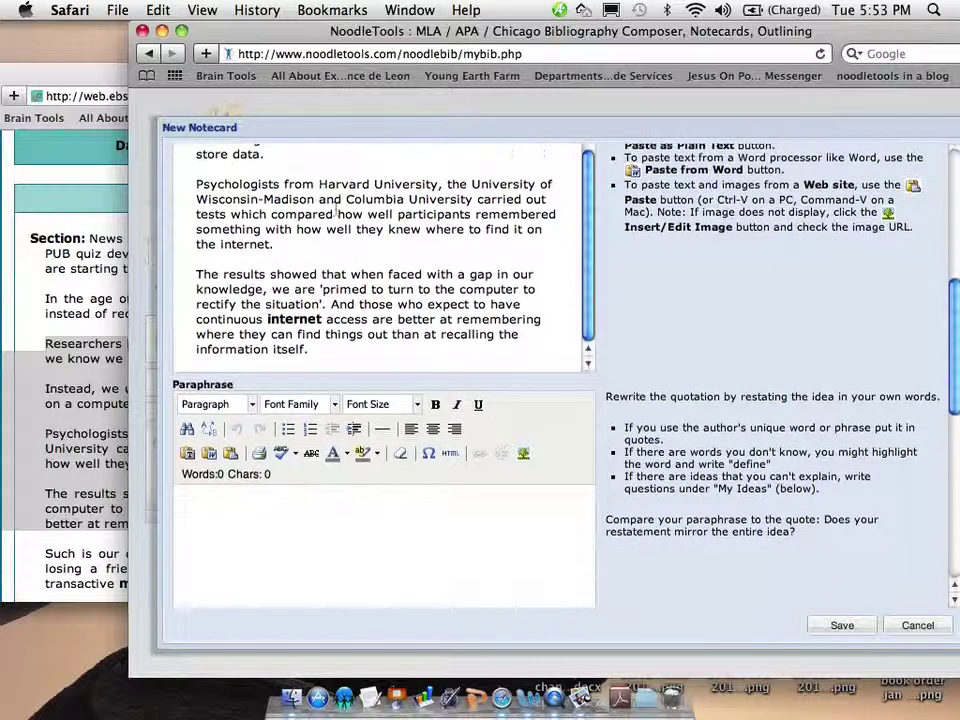
pyautogui.scroll(-1, 336, 211)
pyautogui.scroll(-5, 336, 206)
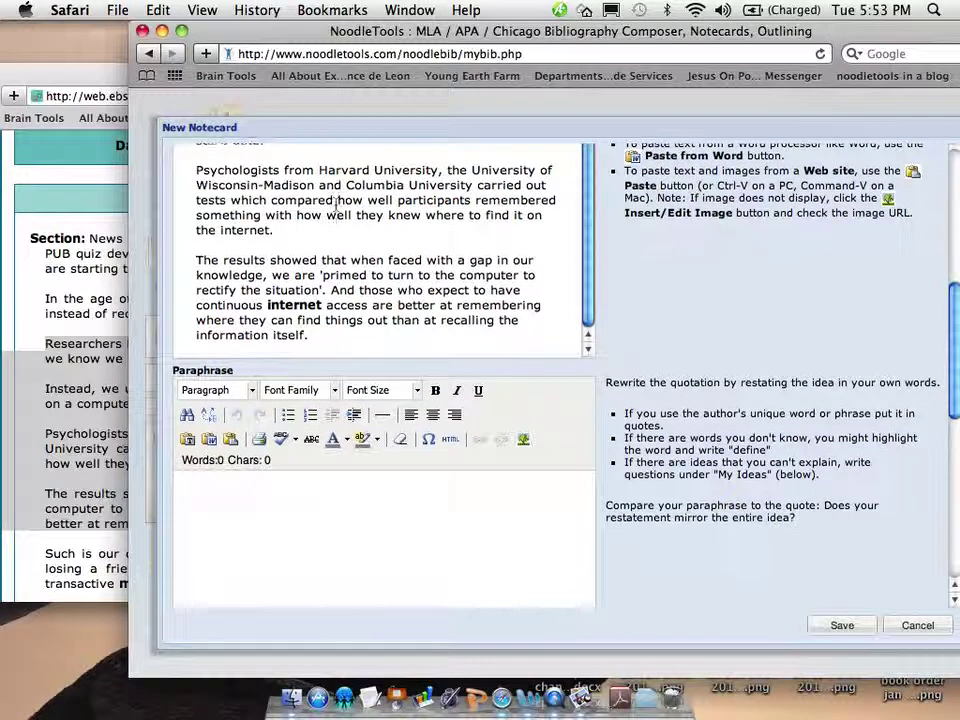
pyautogui.scroll(-2, 336, 205)
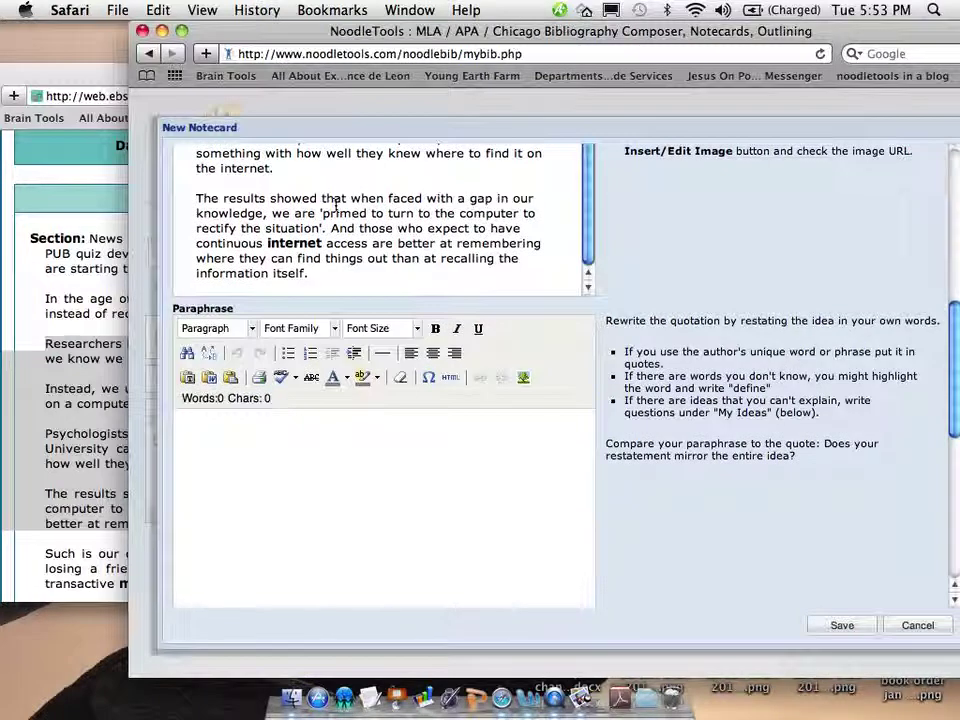
pyautogui.scroll(-8, 336, 206)
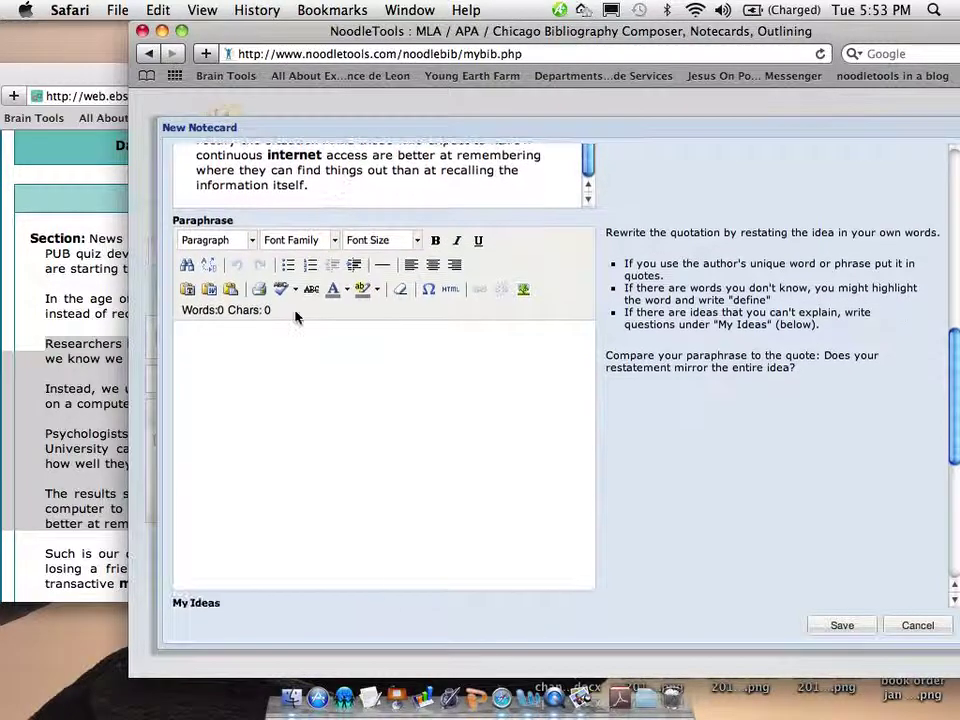
pyautogui.scroll(-8, 295, 317)
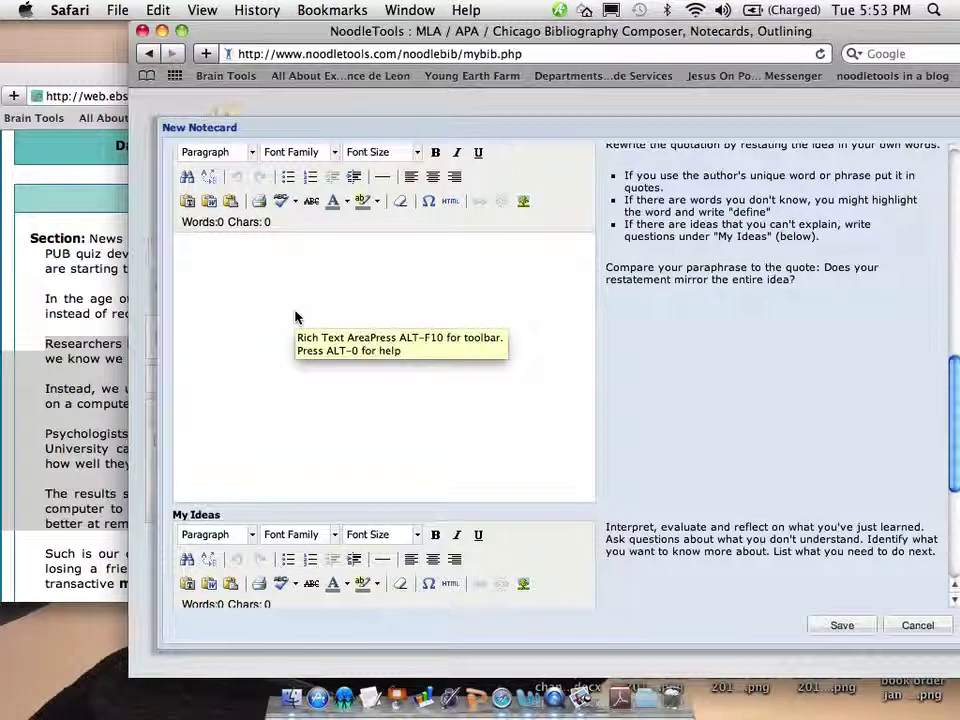
# Begin the paraphrase with "Scientists from the University of Wisconsin, Columbia University, and"
pyautogui.write('Scien')
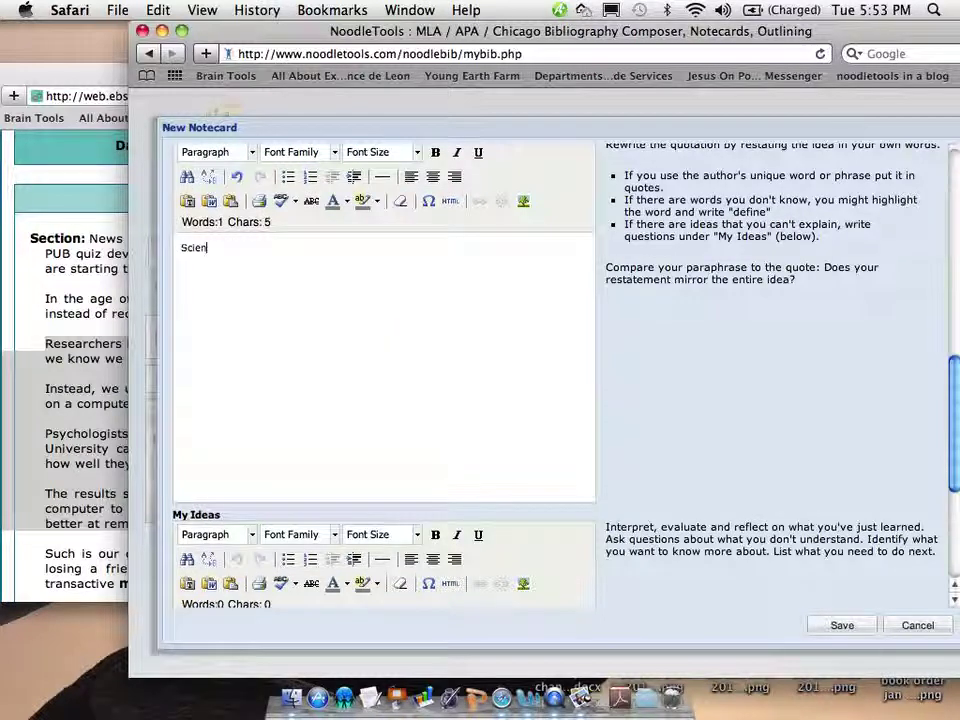
pyautogui.write('tists from Colu')
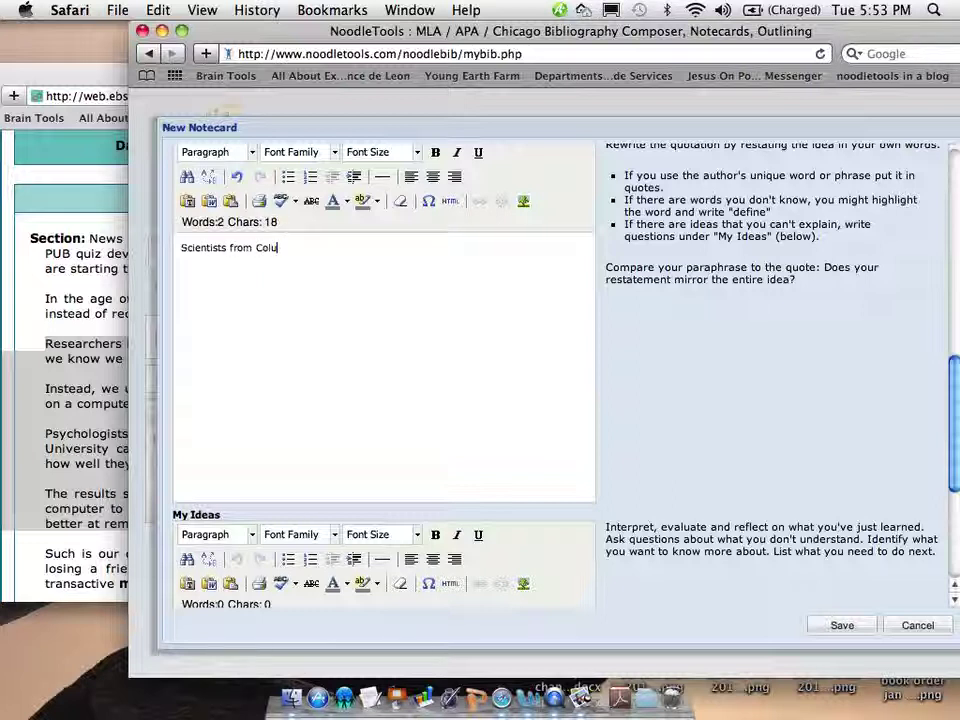
pyautogui.write('mbia Un')
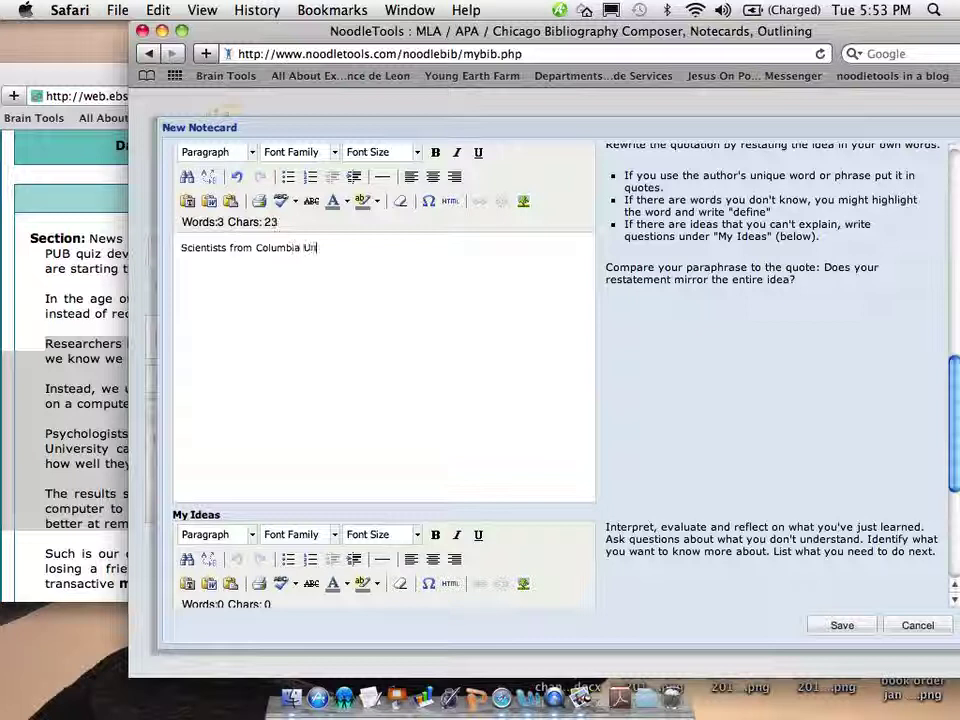
pyautogui.press('BackSpace')
pyautogui.press('BackSpace')
pyautogui.press('BackSpace')
pyautogui.press('BackSpace')
pyautogui.press('BackSpace')
pyautogui.press('BackSpace')
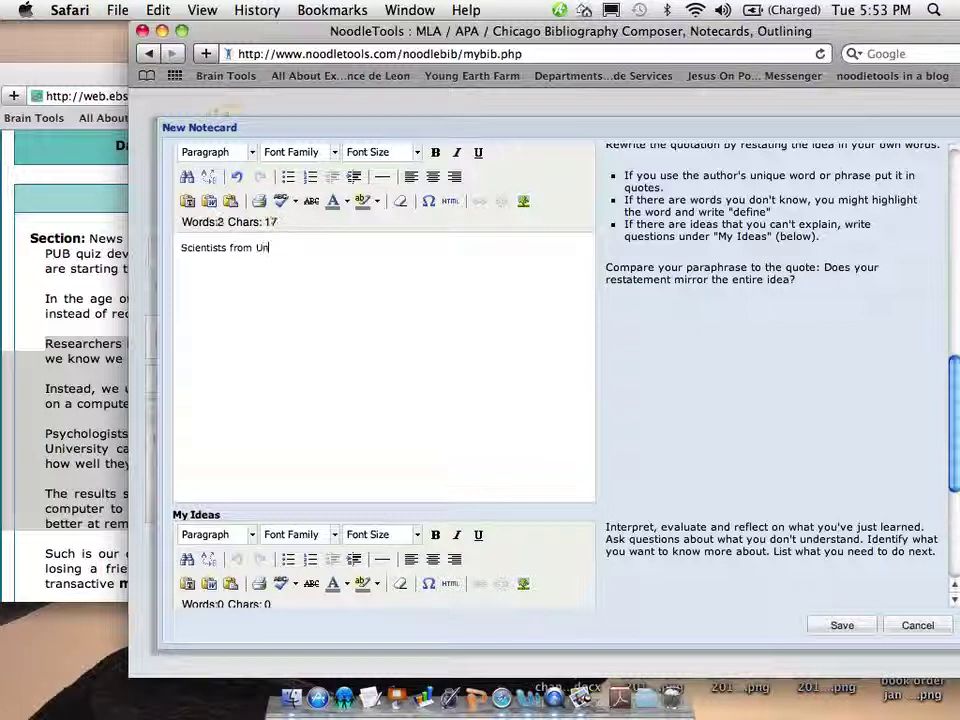
pyautogui.write('the Unive')
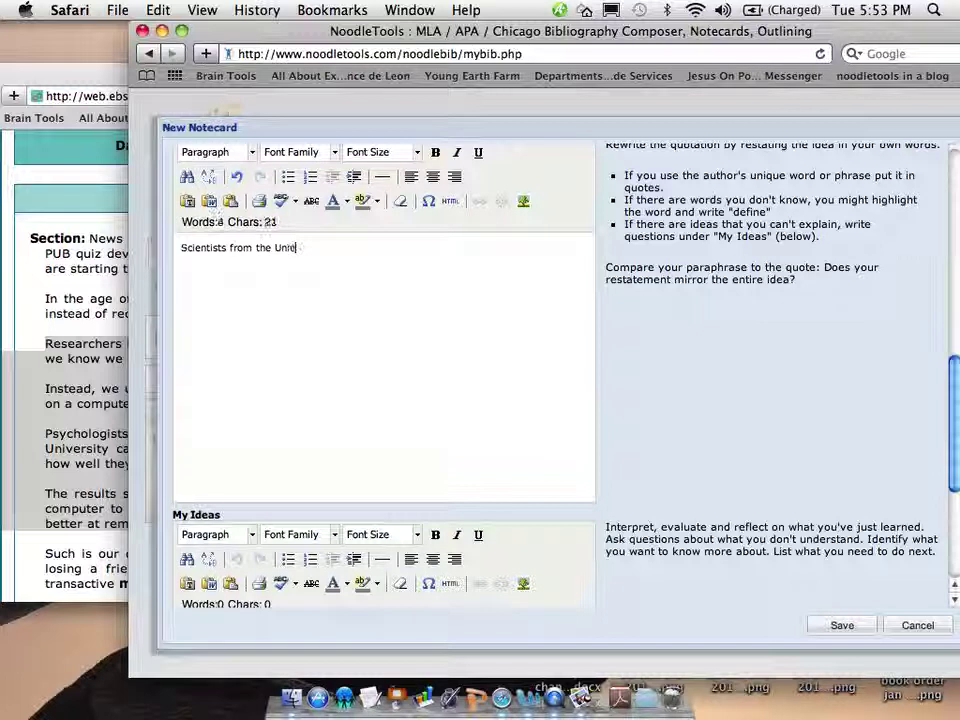
pyautogui.write('rsity of ')
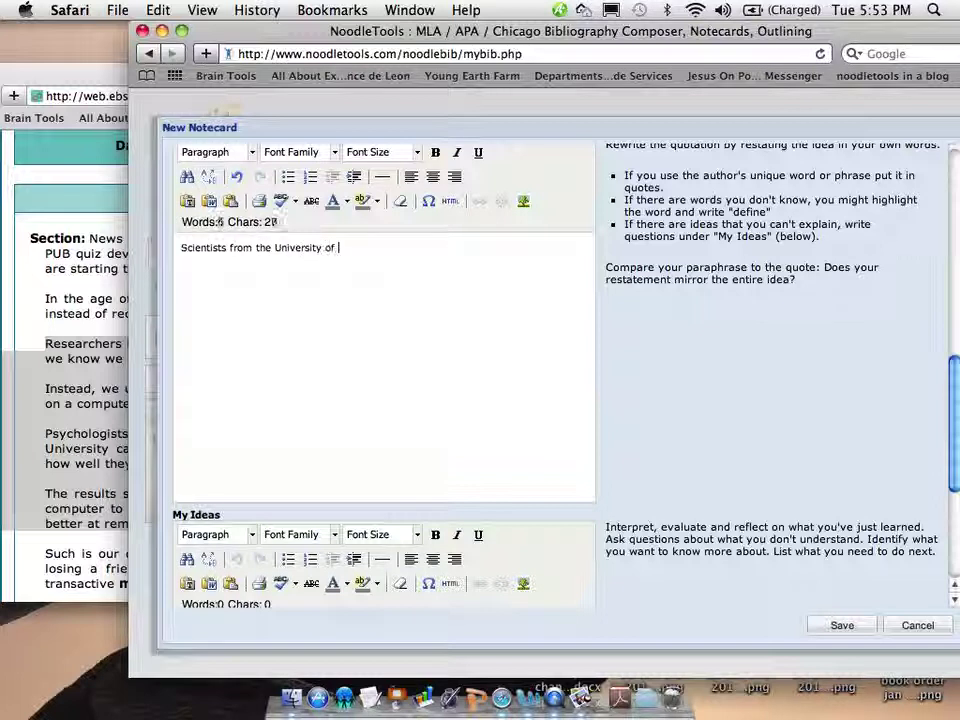
pyautogui.write('Wiscons')
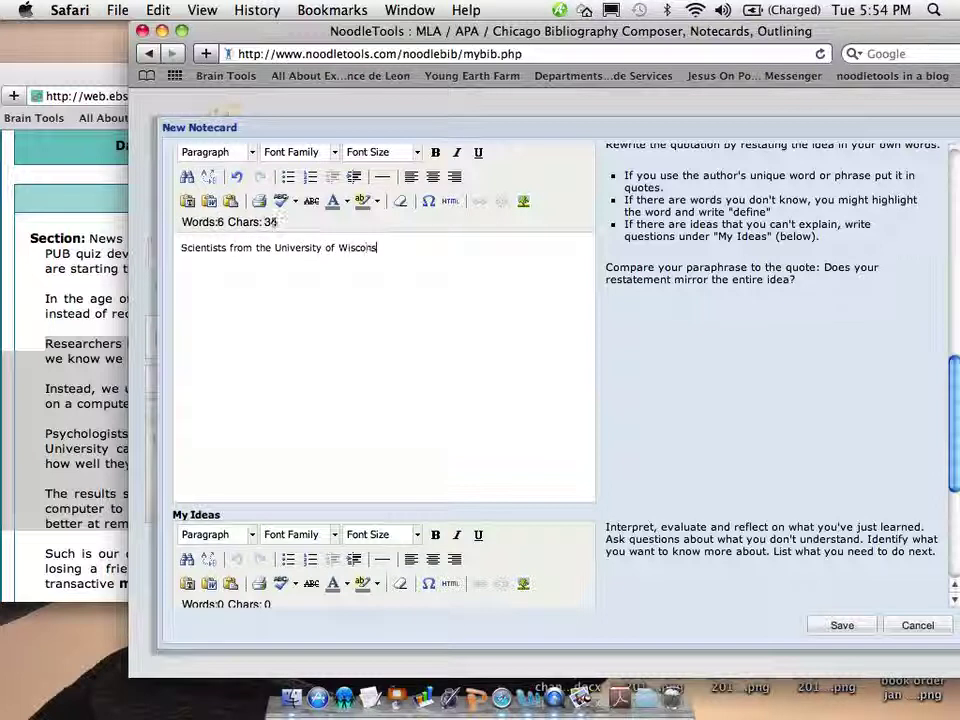
pyautogui.write('in, Col')
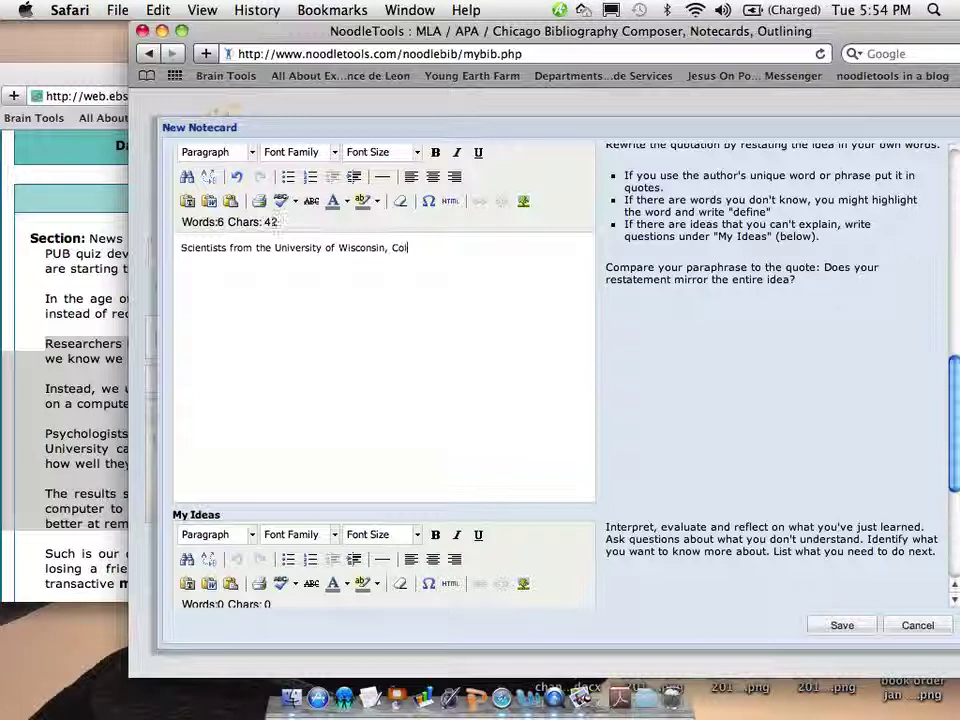
pyautogui.write('umbia ')
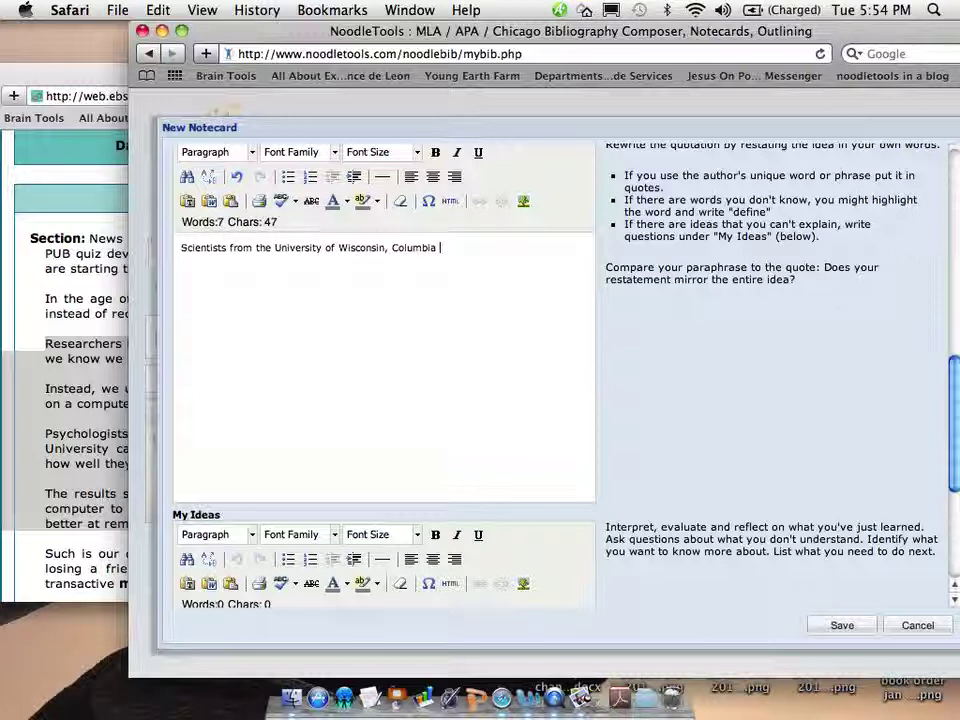
pyautogui.write('University, and')
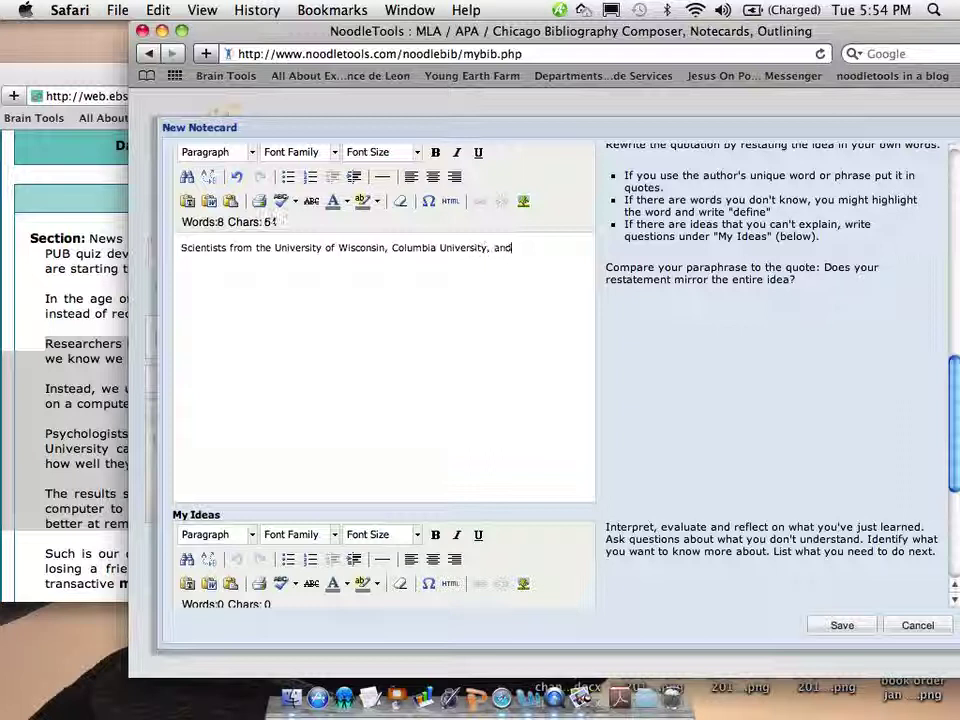
# Complete the paraphrase's sentence with "Harvard teamed up to do a study to show how the internet affects human memory."
pyautogui.write(' Harvard team')
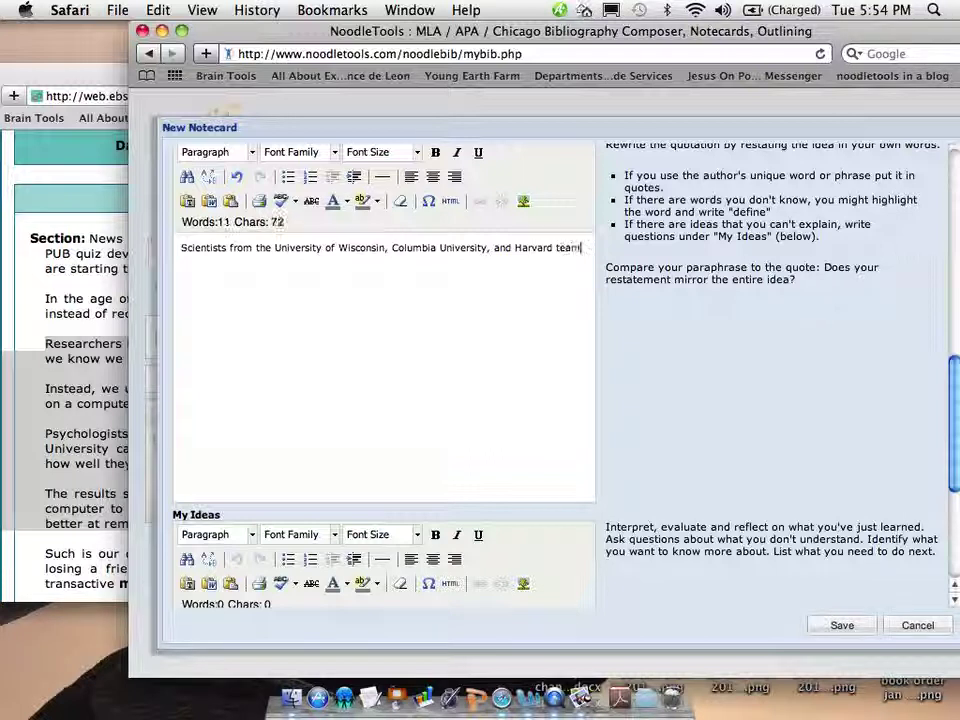
pyautogui.write('ed up to do ')
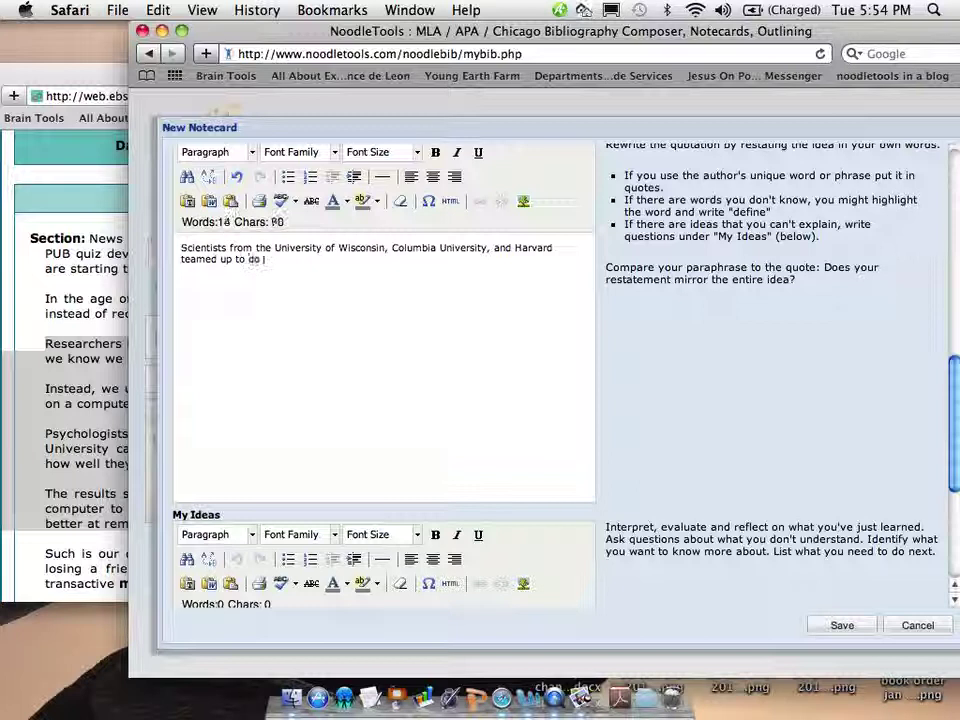
pyautogui.write('a study to how')
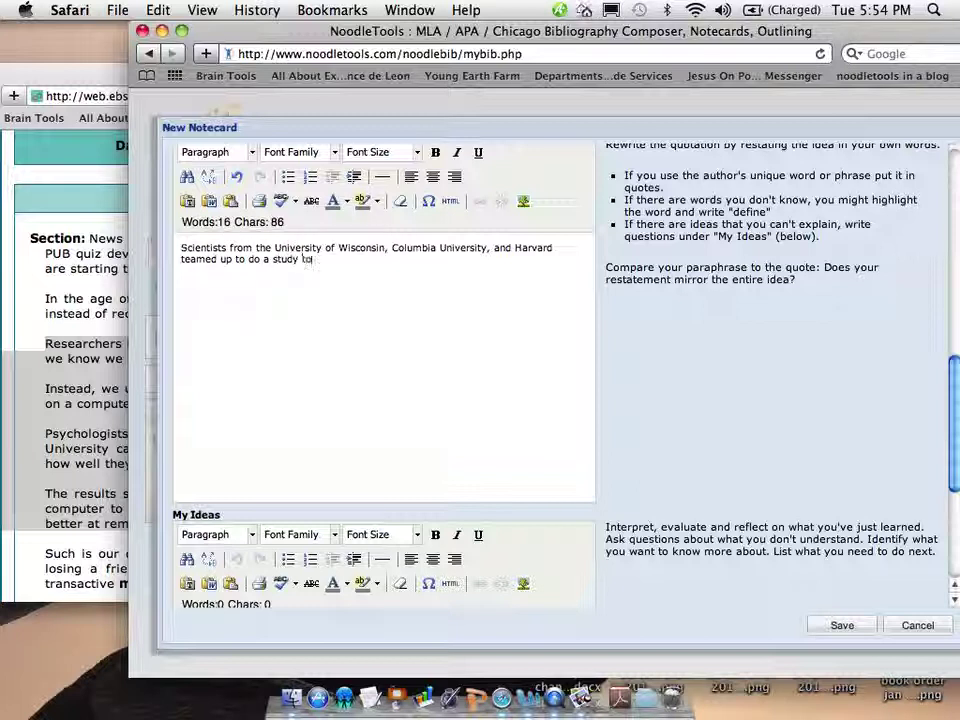
pyautogui.press('BackSpace')
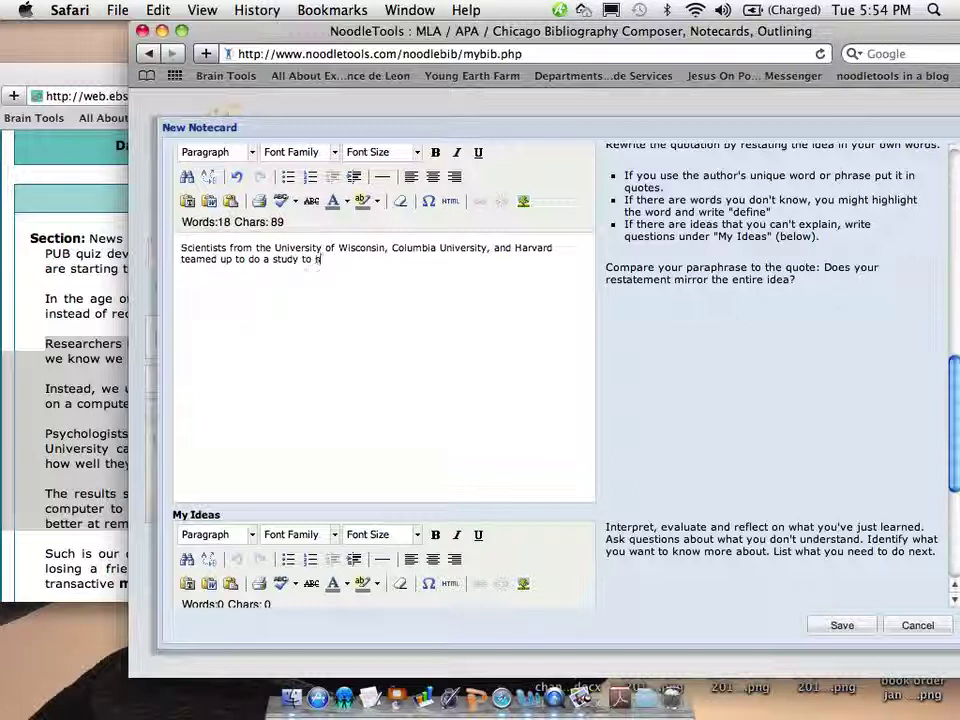
pyautogui.press('BackSpace')
pyautogui.write('show')
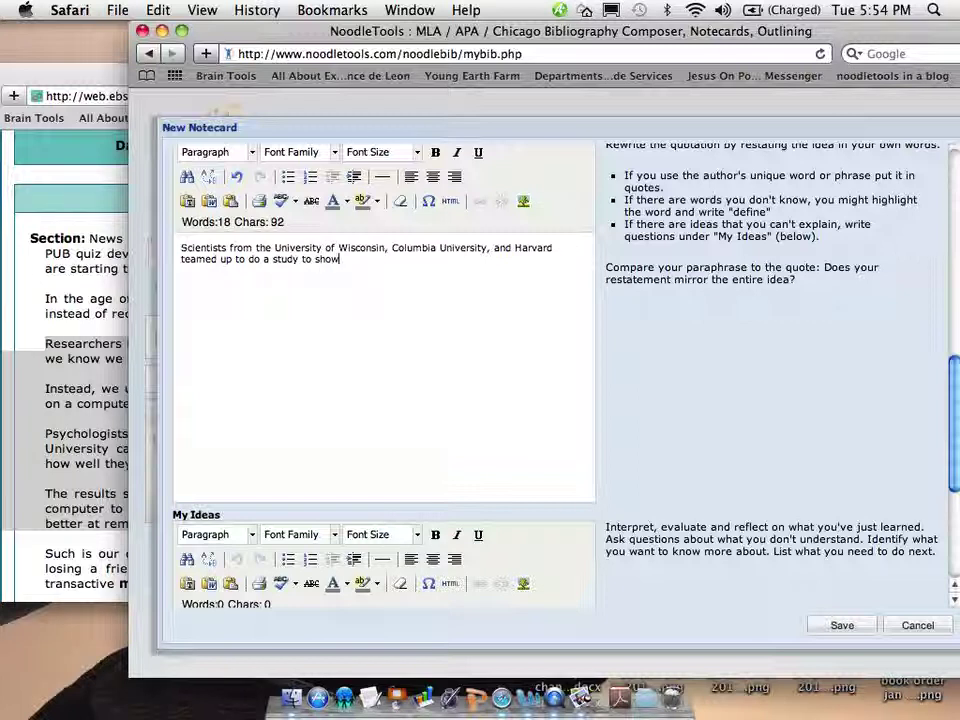
pyautogui.write(' how the i')
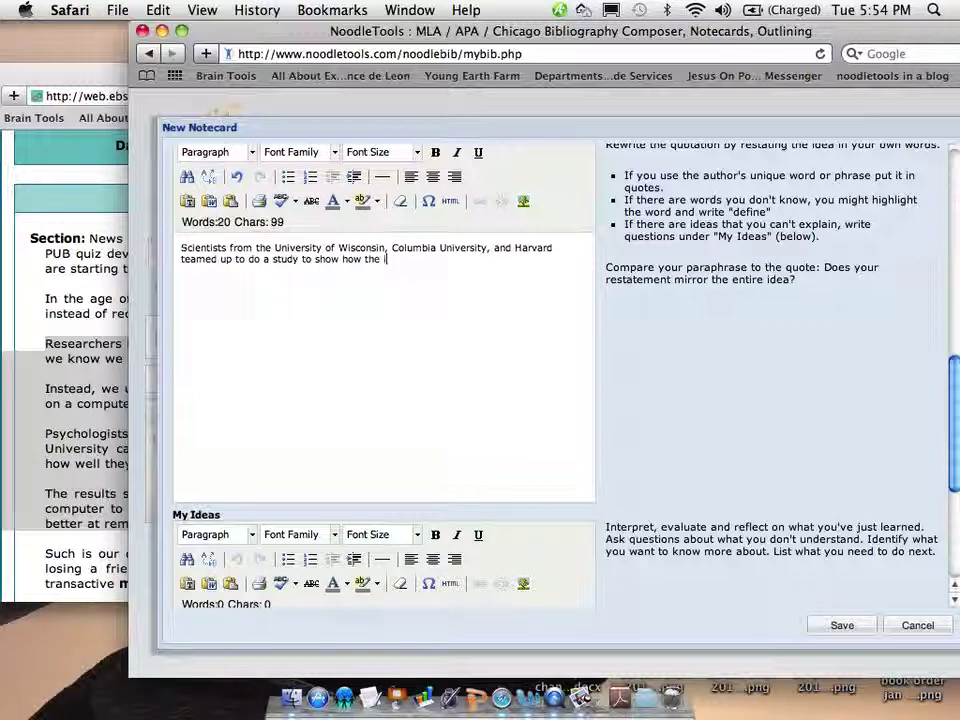
pyautogui.write('nternet affe')
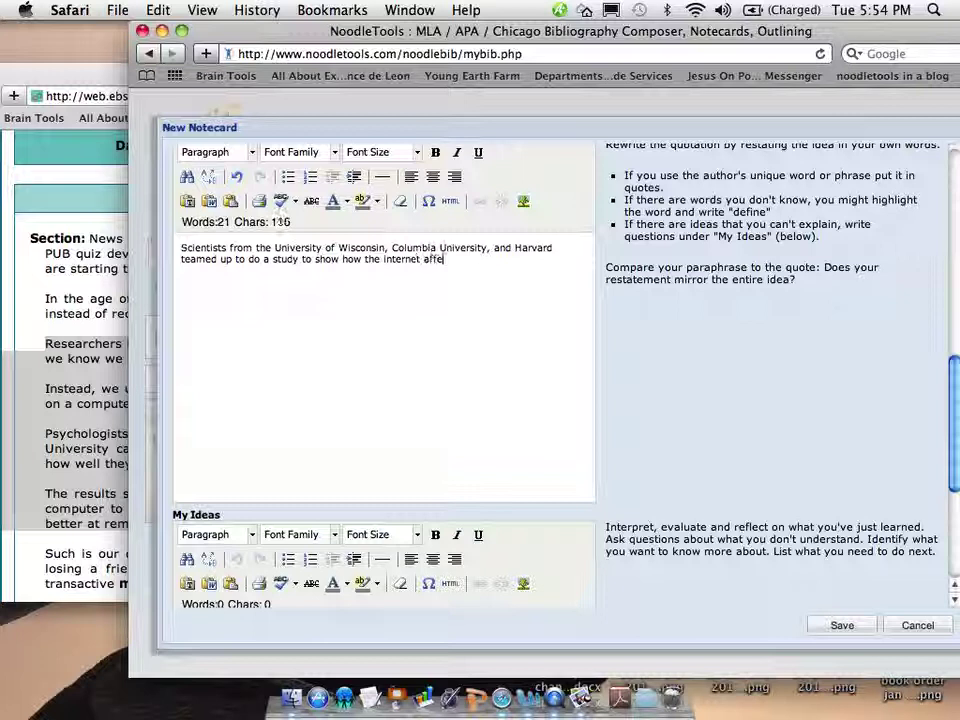
pyautogui.write('cts huma')
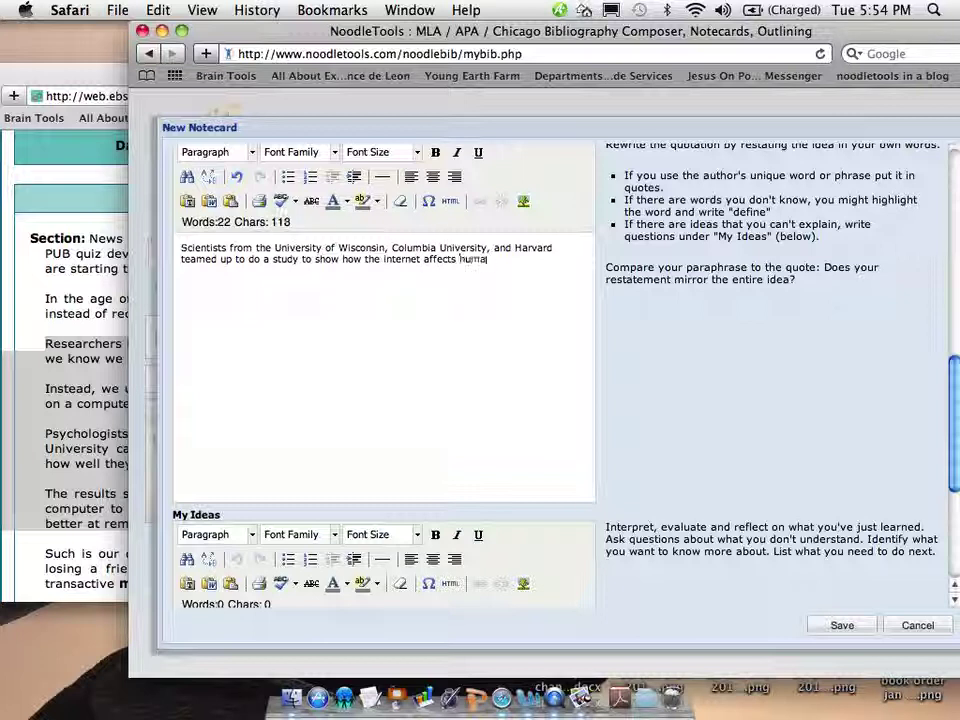
pyautogui.write('n memory')
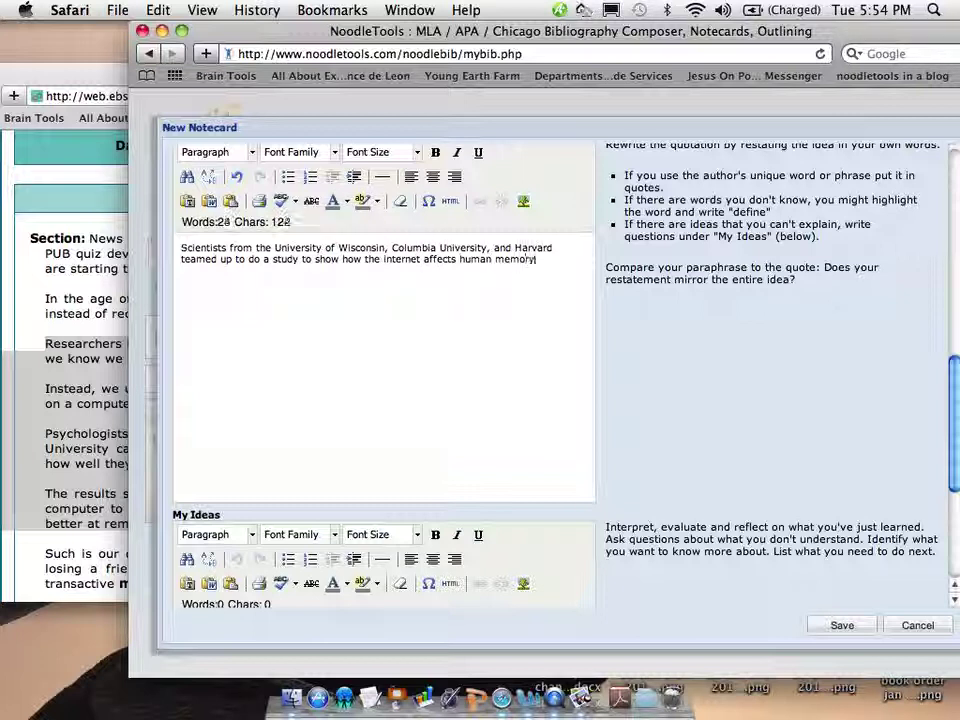
pyautogui.write('.')
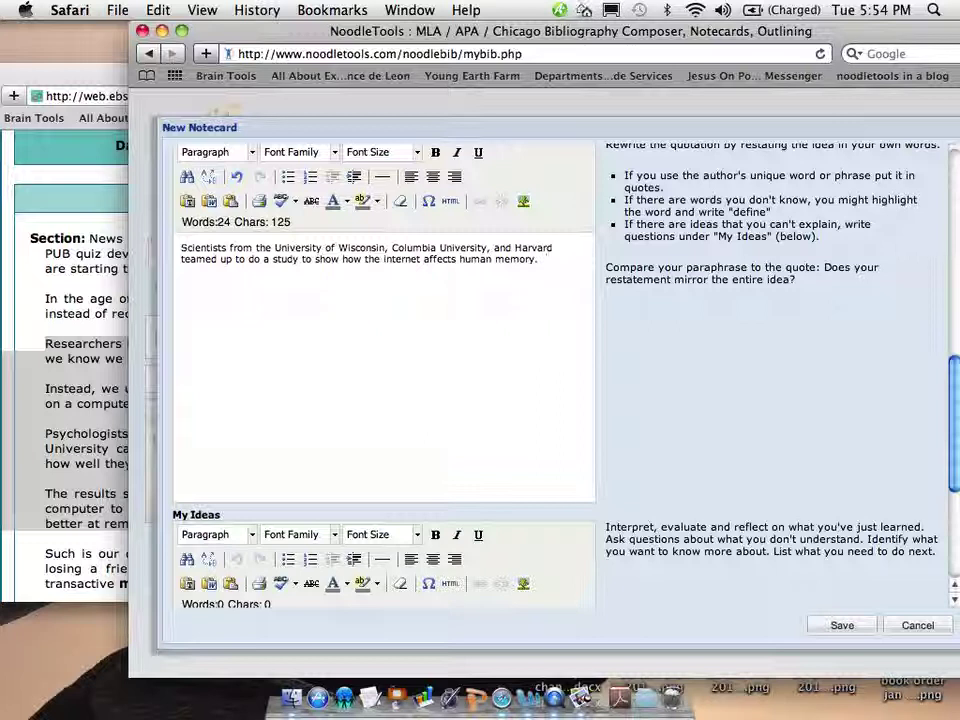
# Begin the paraphrase's second sentence with "According to an article in the Daily Mail, the study showed that"
pyautogui.write('  Accord')
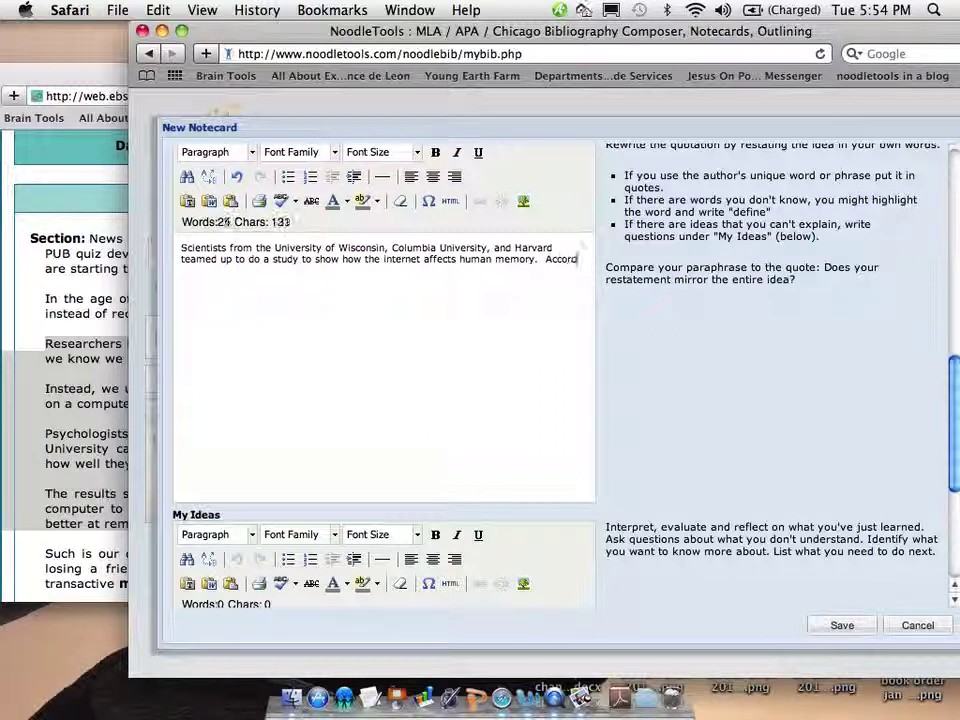
pyautogui.write('ing to an article in')
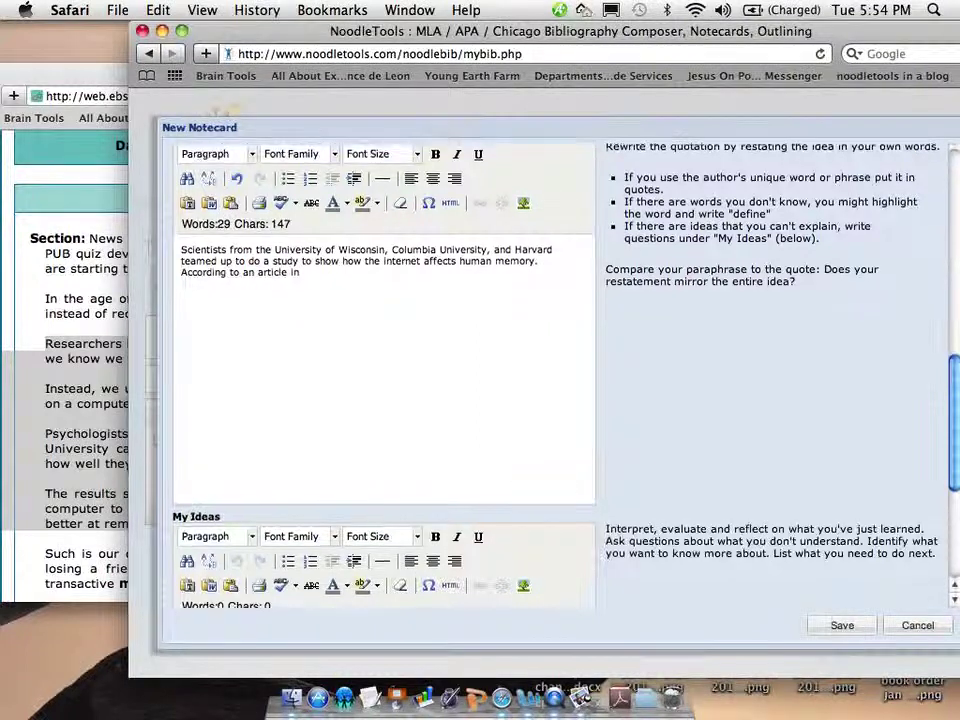
pyautogui.scroll(5, 384, 350)
pyautogui.scroll(-5, 310, 302)
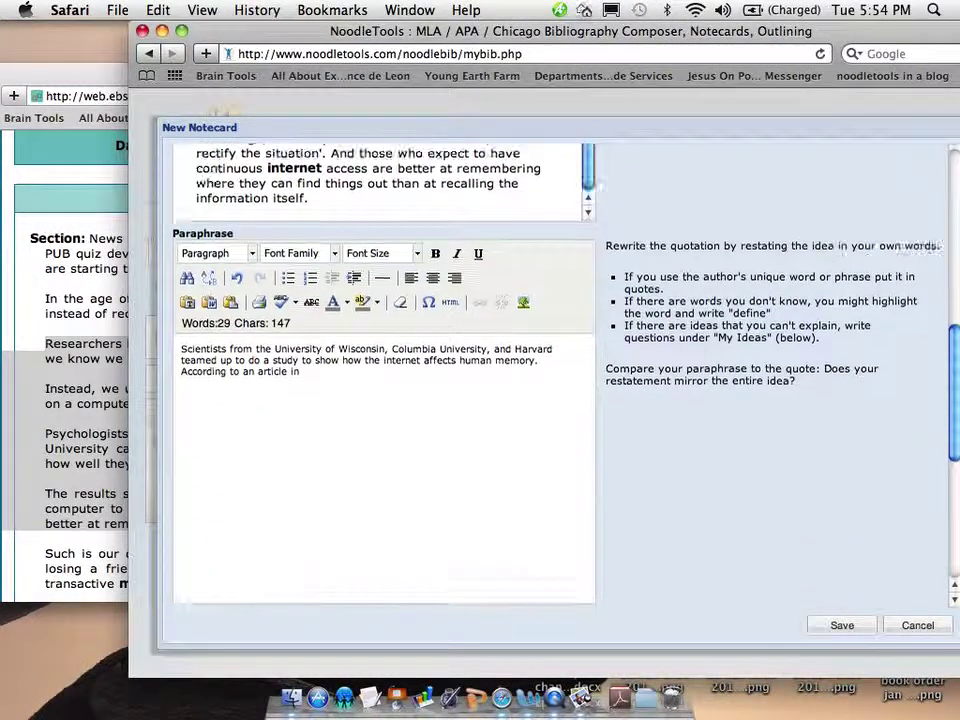
pyautogui.write('the ')
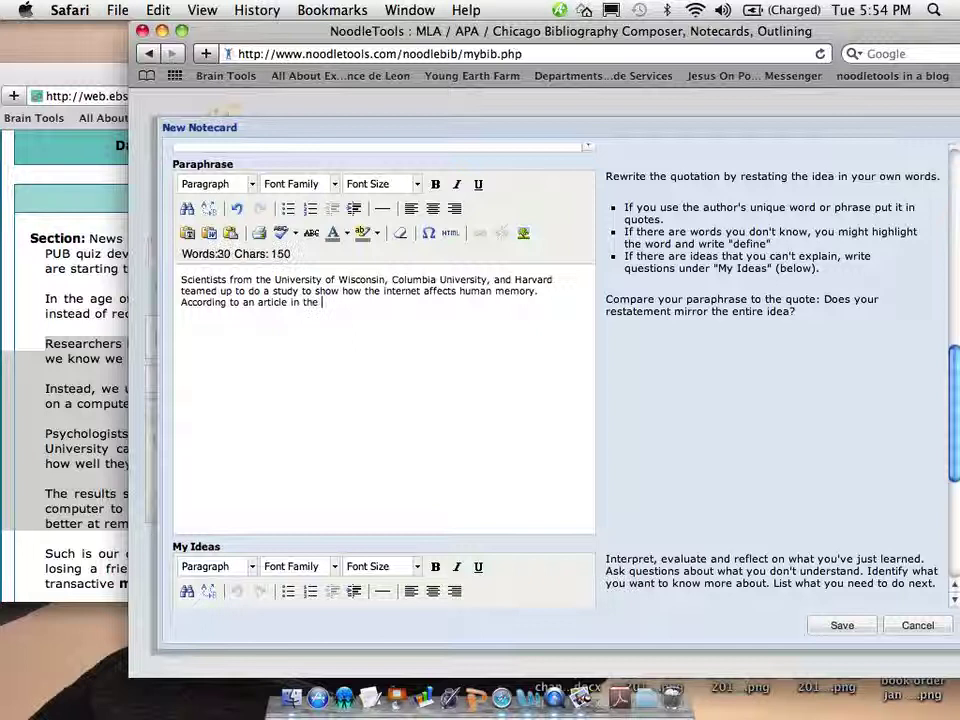
pyautogui.write('Daily Mail, ')
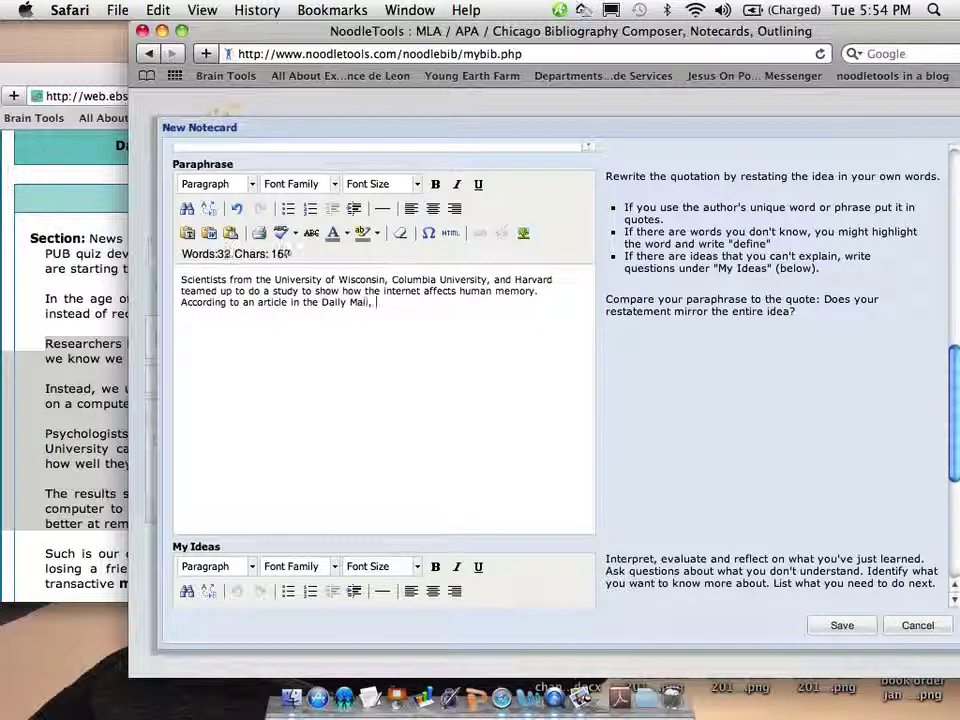
pyautogui.write('the study')
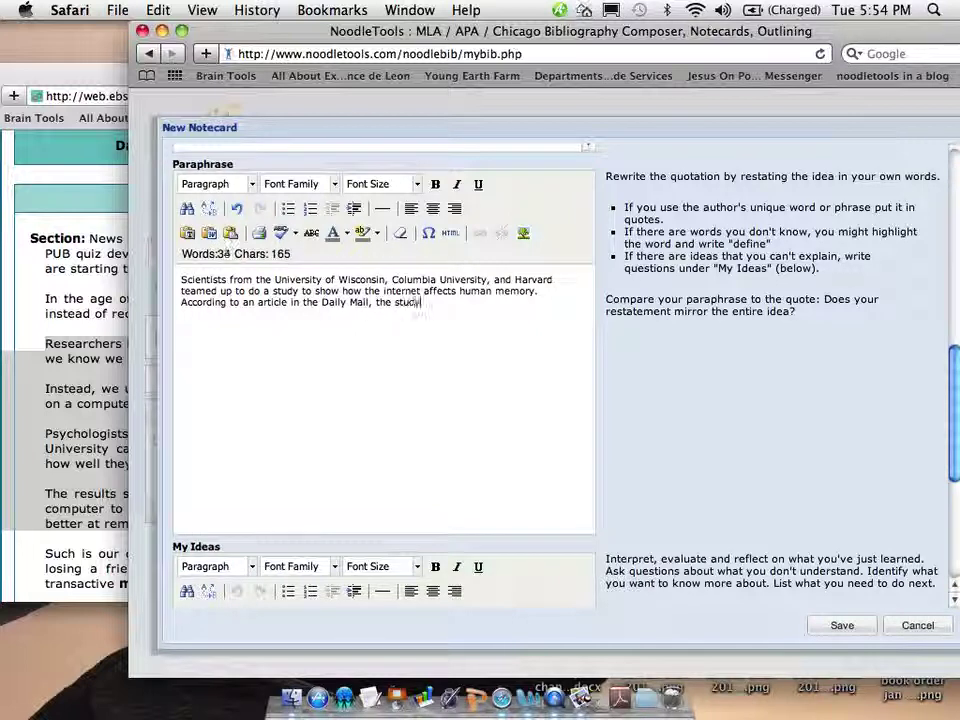
pyautogui.write(' ishowed that ')
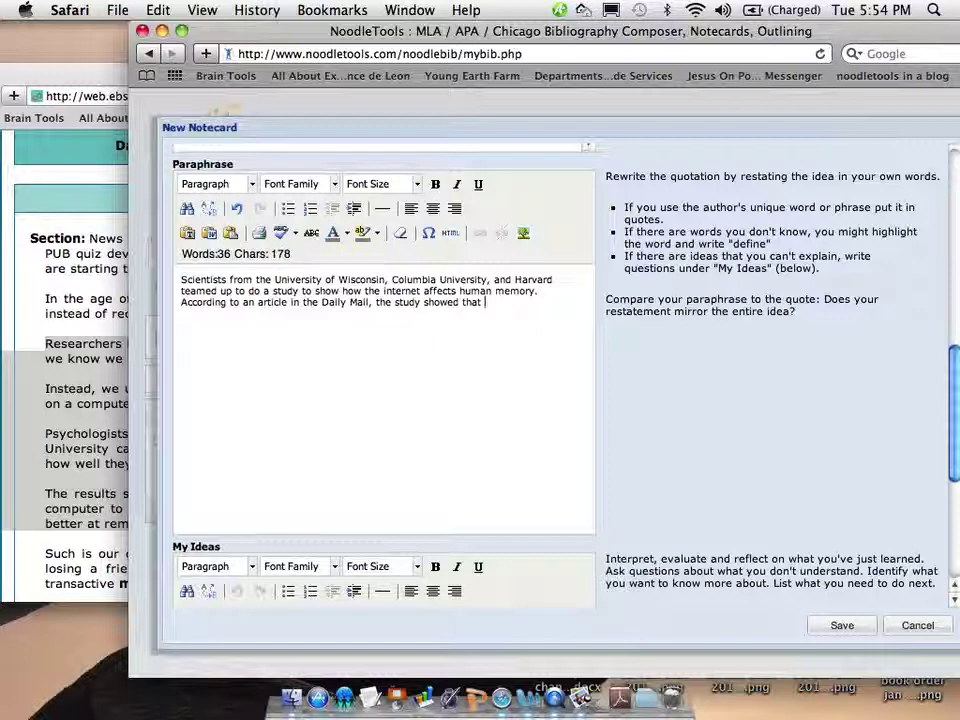
# Complete the second sentence of the paraphrase with "people want to forget information until it is needed."
pyautogui.write('people wal')
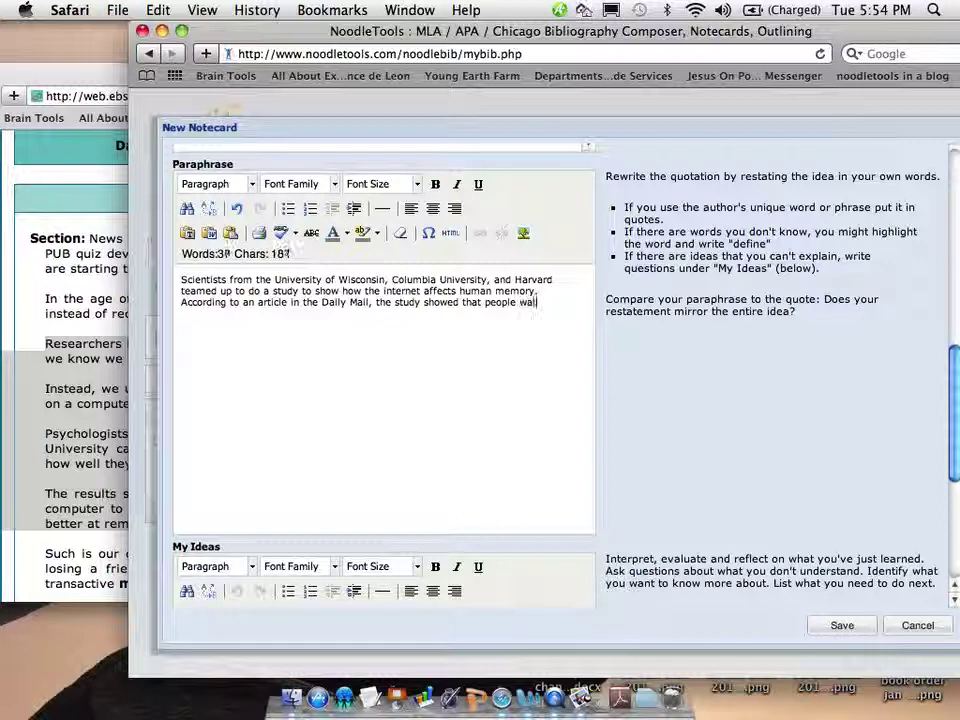
pyautogui.press('BackSpace')
pyautogui.write('nt to ')
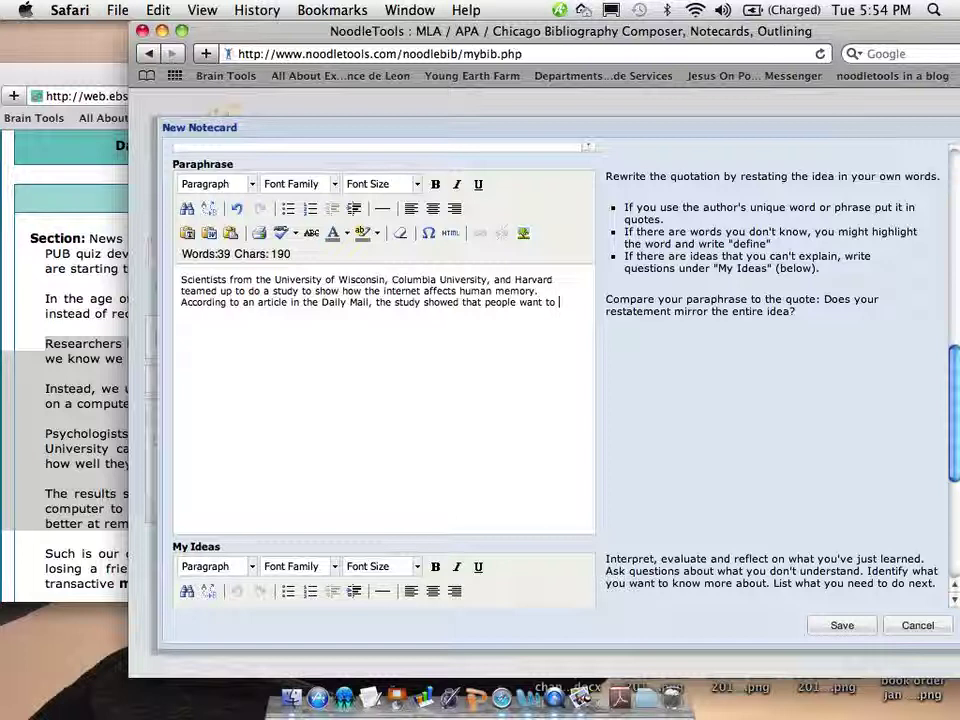
pyautogui.write('forget infor')
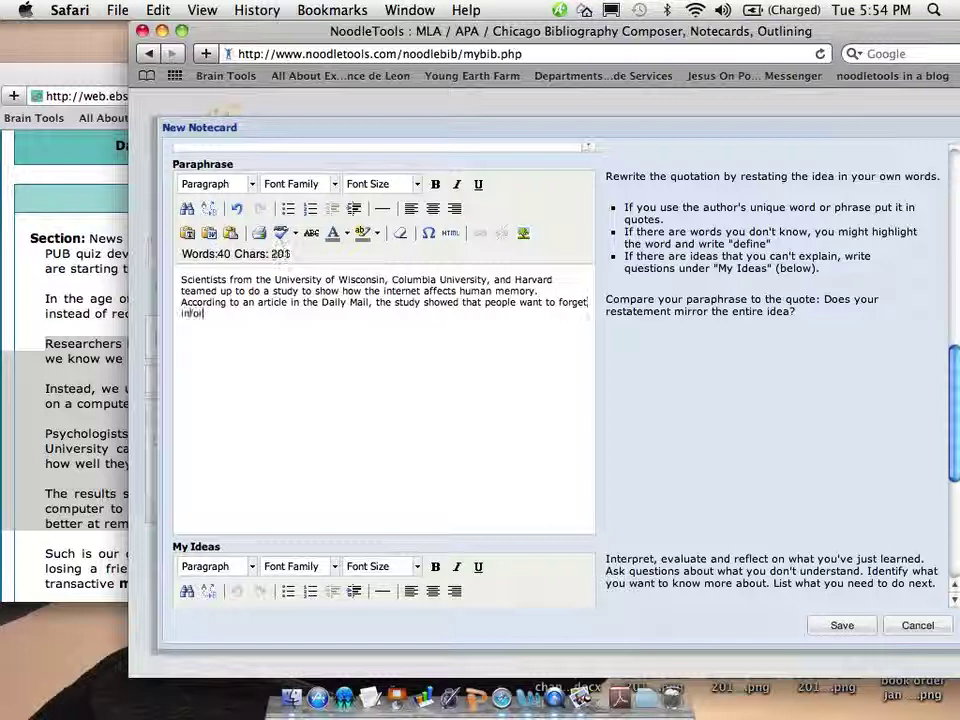
pyautogui.write('mation ion tha')
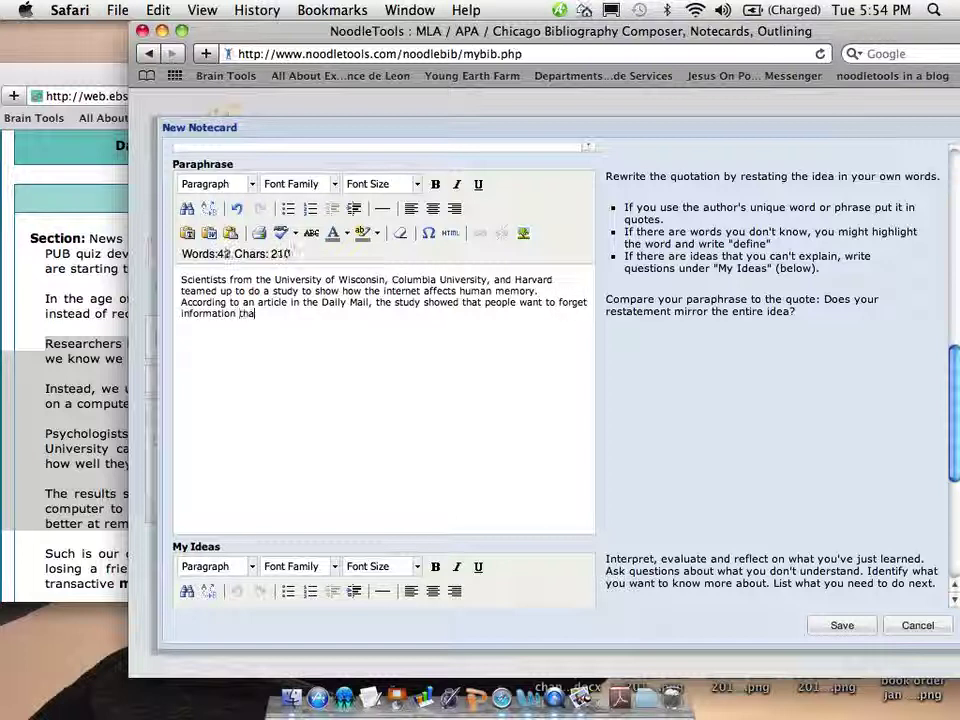
pyautogui.press('BackSpace')
pyautogui.press('BackSpace')
pyautogui.press('BackSpace')
pyautogui.write('until it')
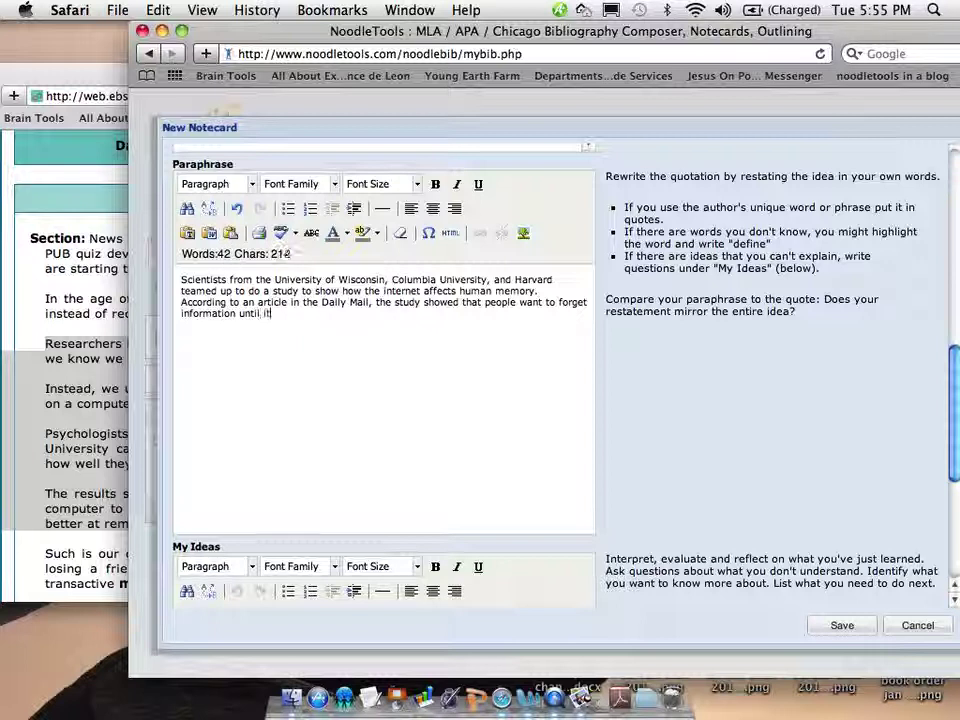
pyautogui.write(' is needed.  ')
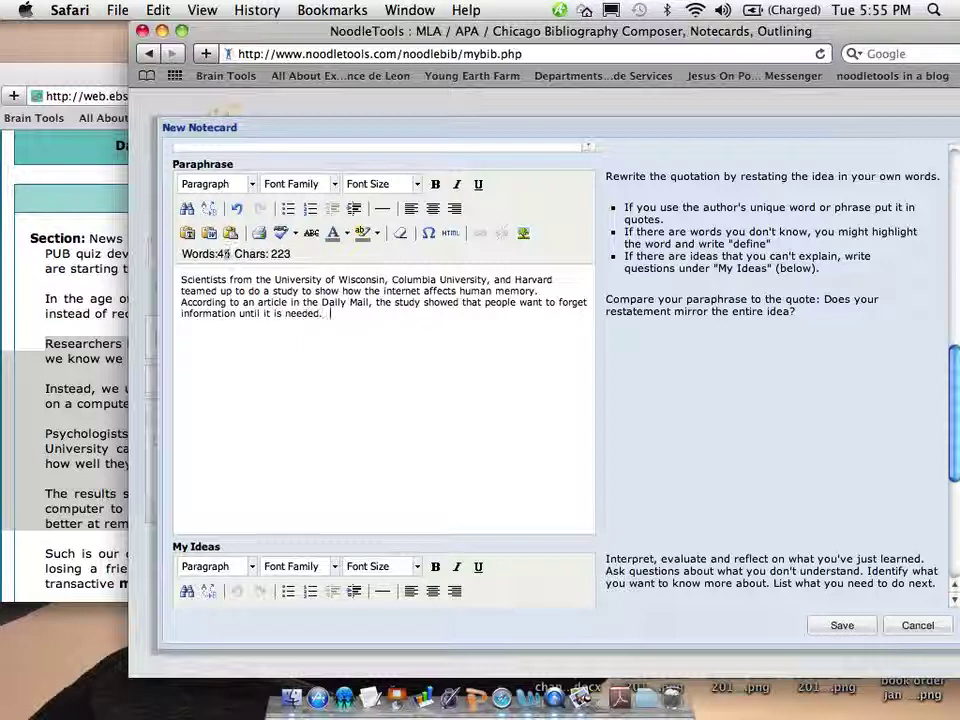
# Add to the paraphrase "At that point, they expect to be able to retrieve it online." and start another sentence with "It is"
pyautogui.write('At that point t')
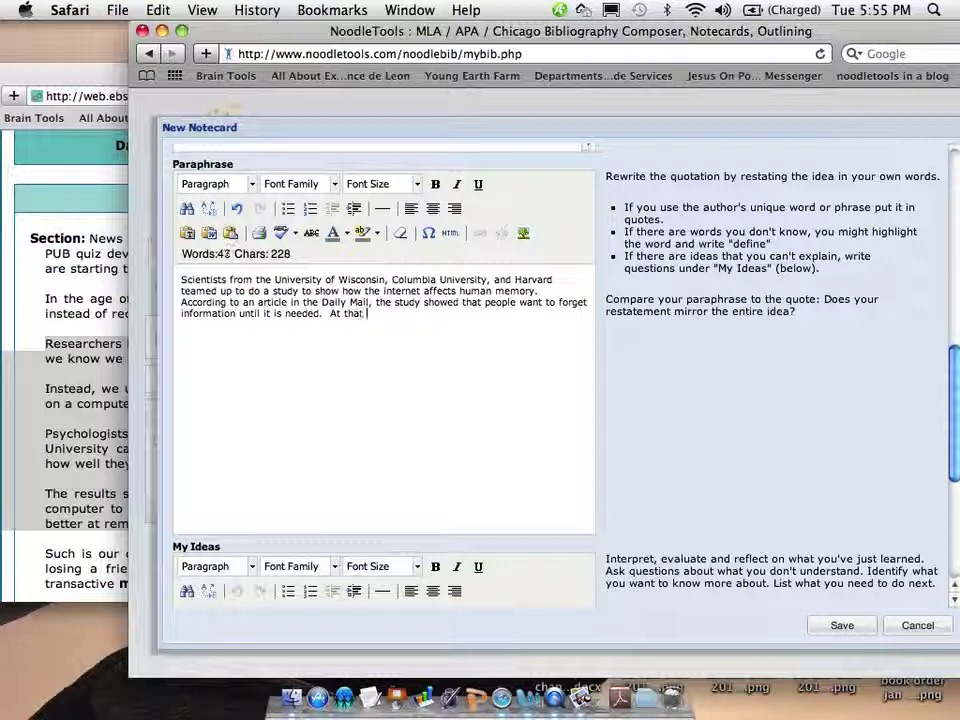
pyautogui.press('BackSpace')
pyautogui.press('BackSpace')
pyautogui.write(', they expect to ')
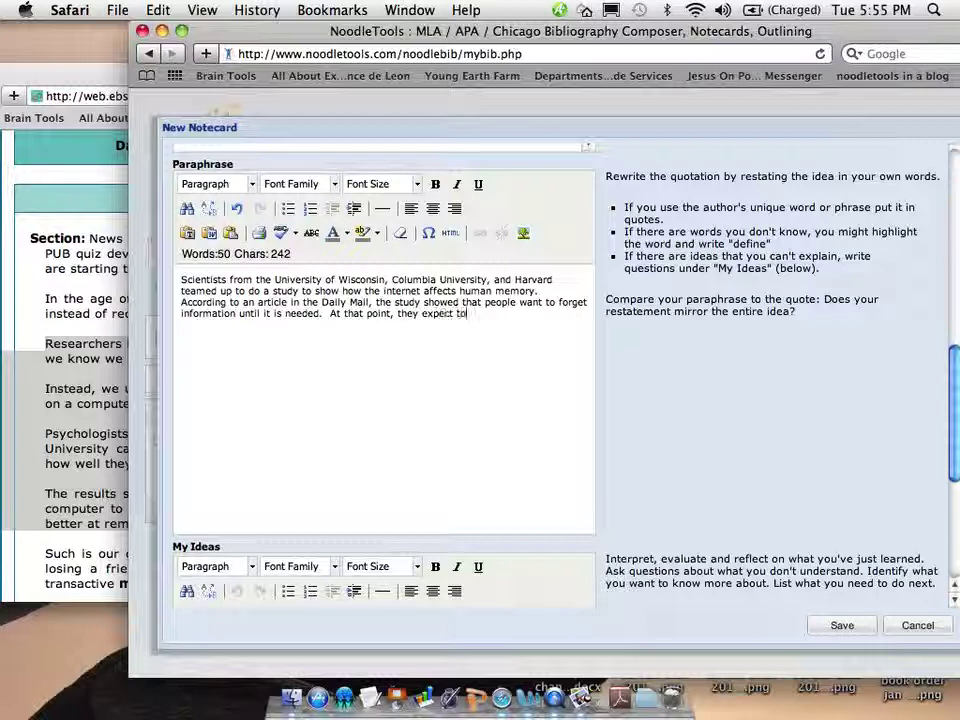
pyautogui.write('be able')
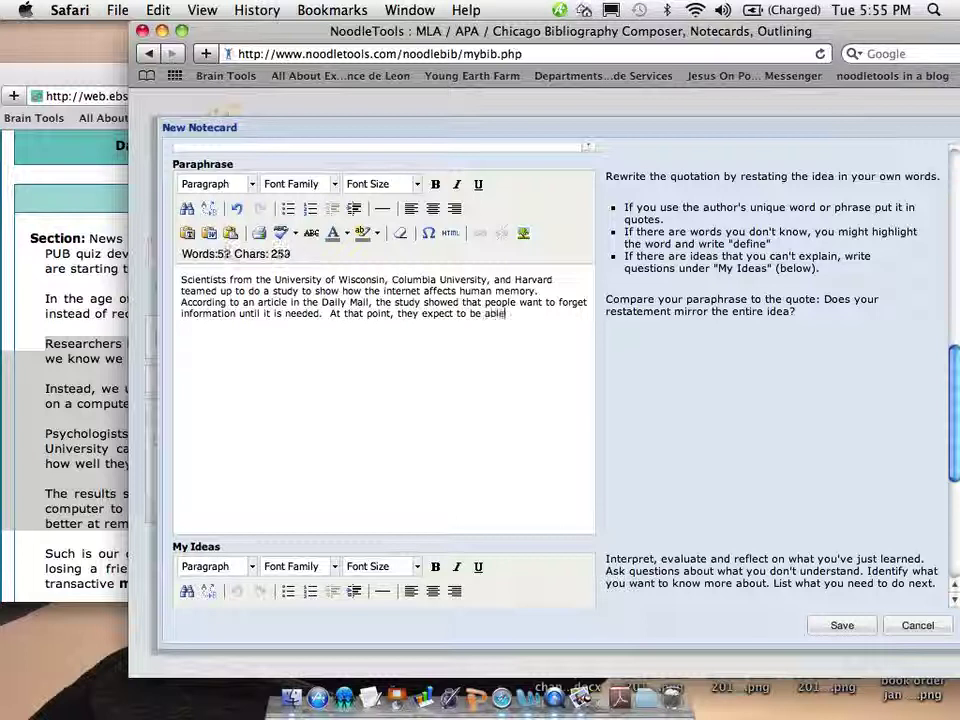
pyautogui.write(' to rel')
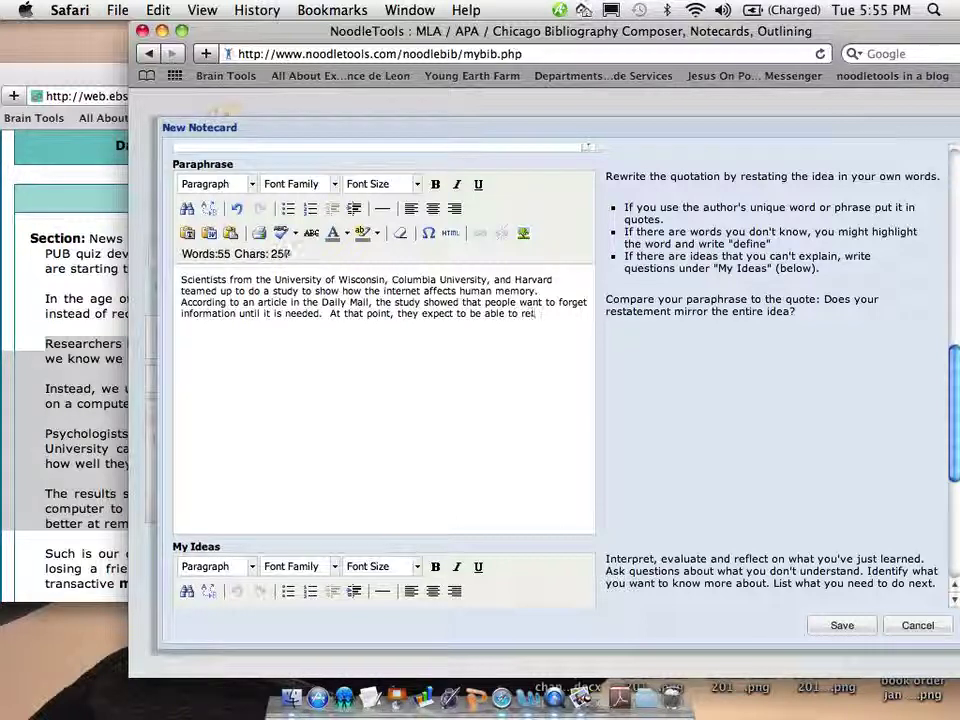
pyautogui.press('BackSpace')
pyautogui.write('trieve it onli')
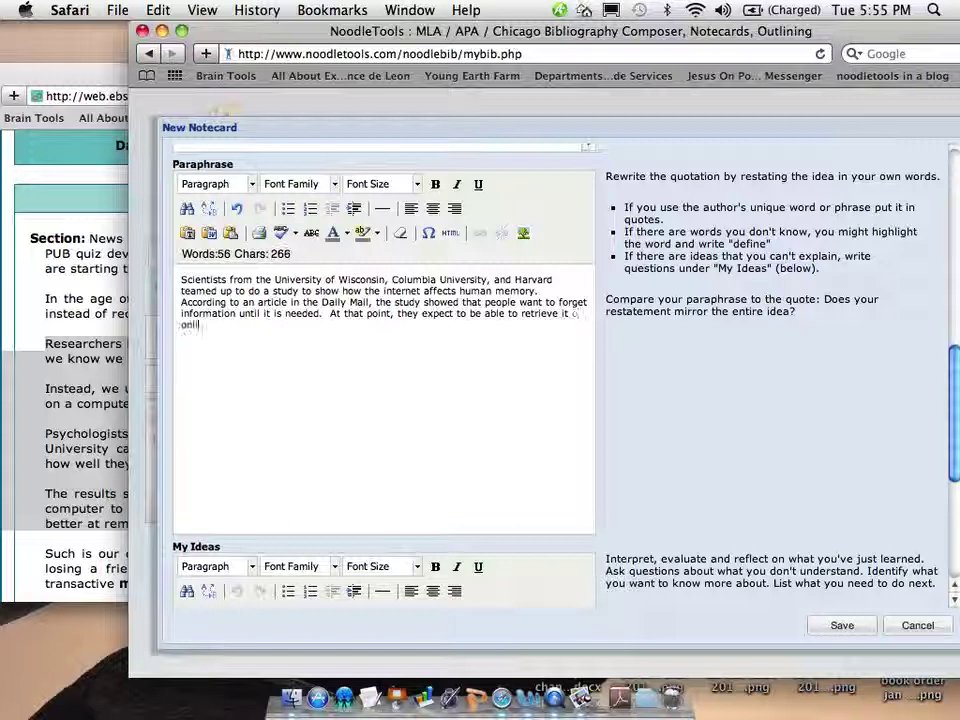
pyautogui.write('ne.  It is')
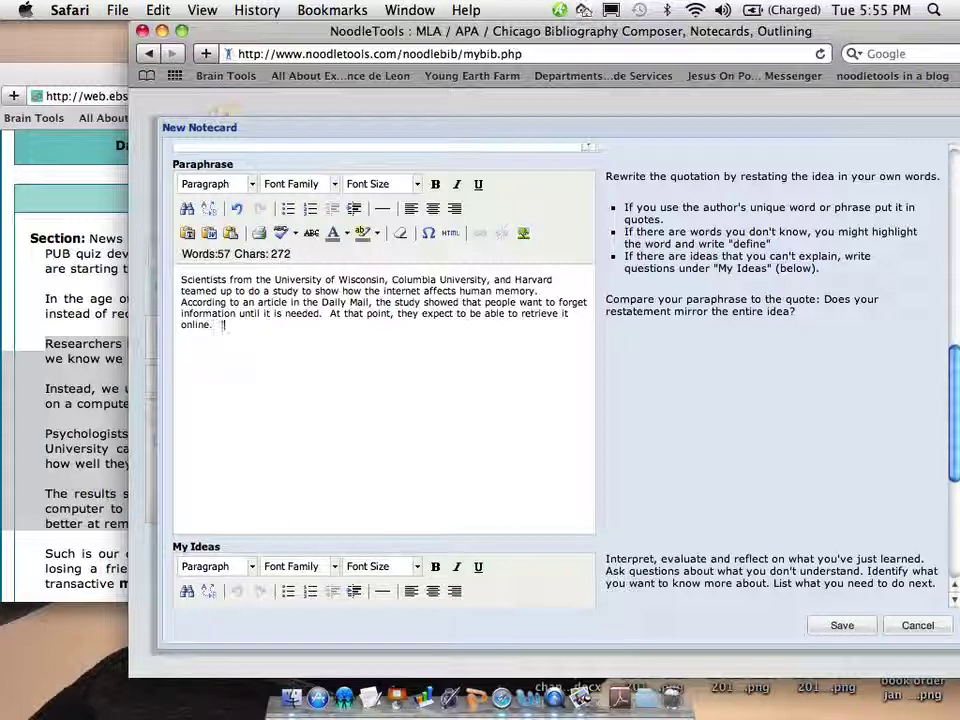
# Complete the paraphrase's fourth sentence with "as if the internet is an extension of the brain."
pyautogui.write(' as')
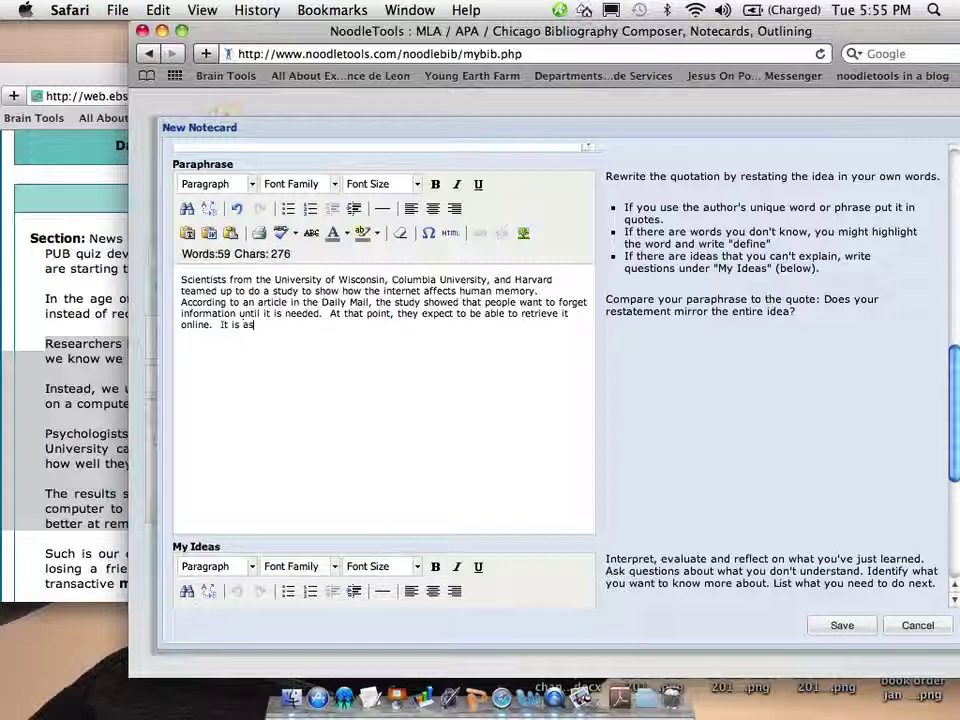
pyautogui.write(' if the ')
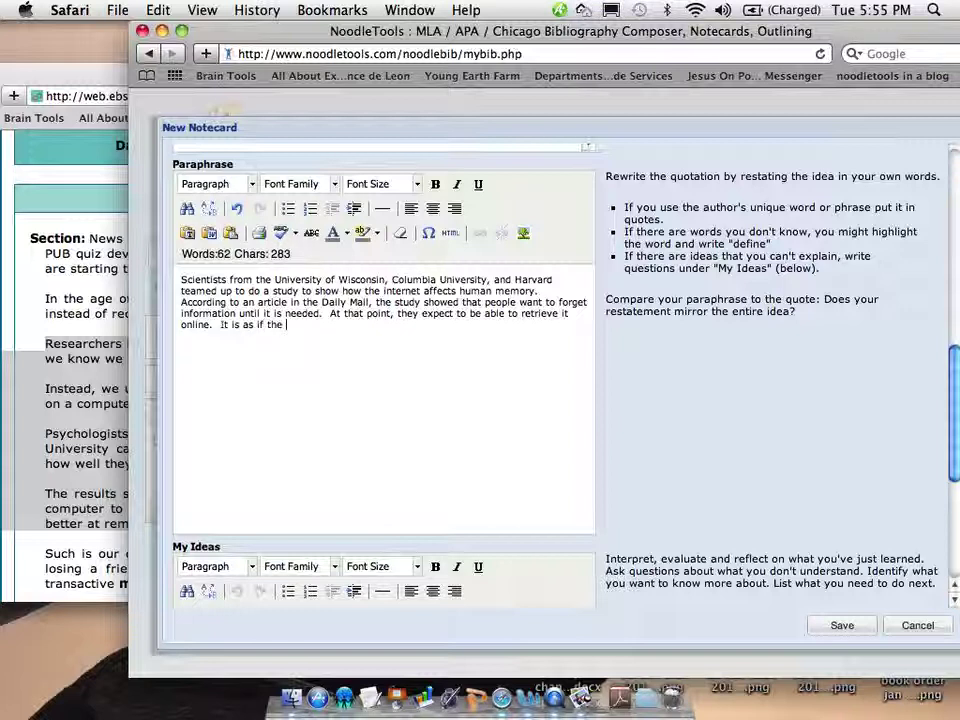
pyautogui.write('internet is ')
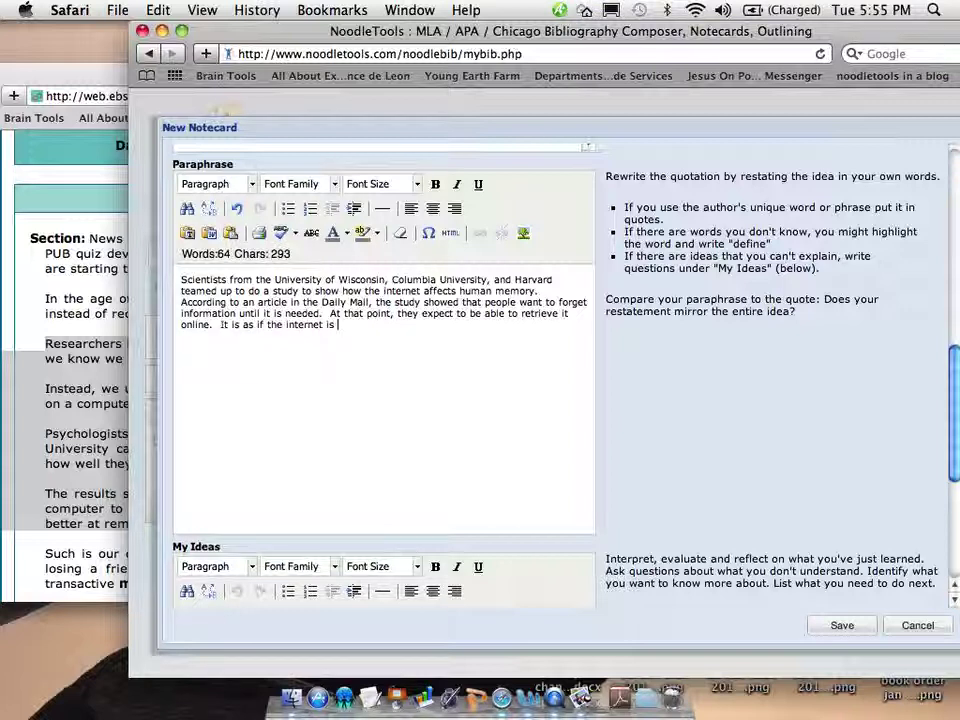
pyautogui.write('an exten')
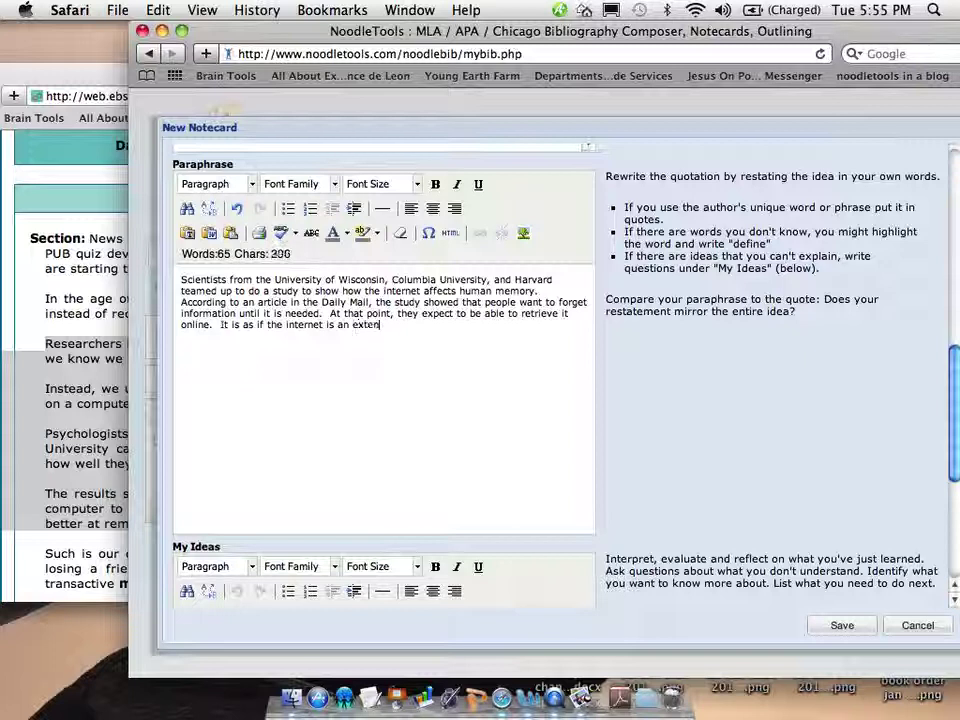
pyautogui.write('sion of ')
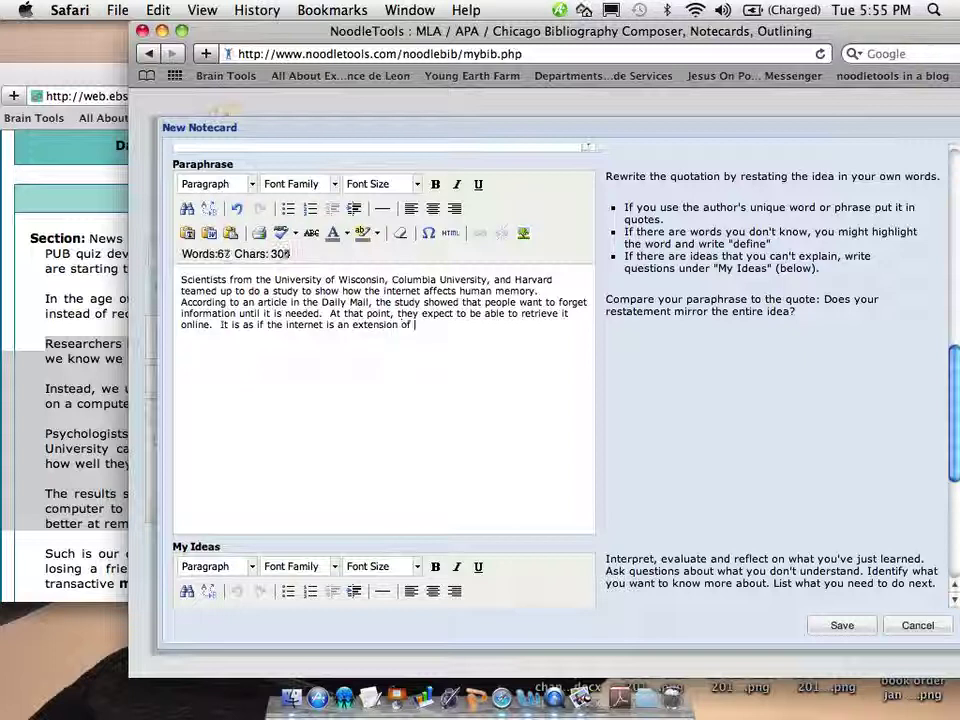
pyautogui.write('the brain.')
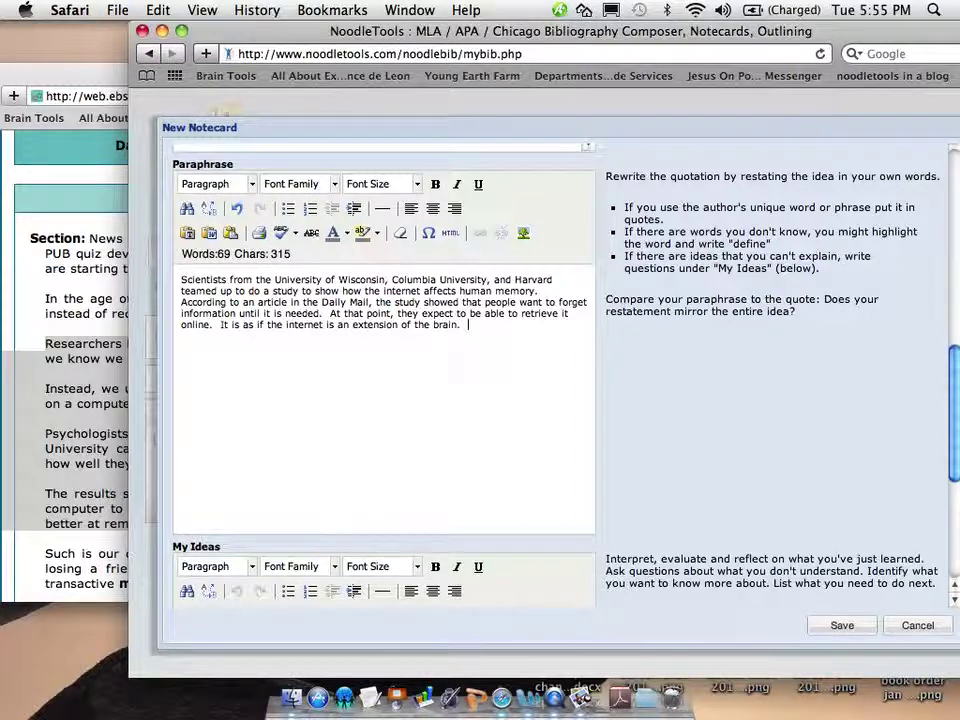
# Reread the passage in the Direct Quotation field through its last paragraph and compare it with the paraphrase
pyautogui.scroll(5, 560, 380)
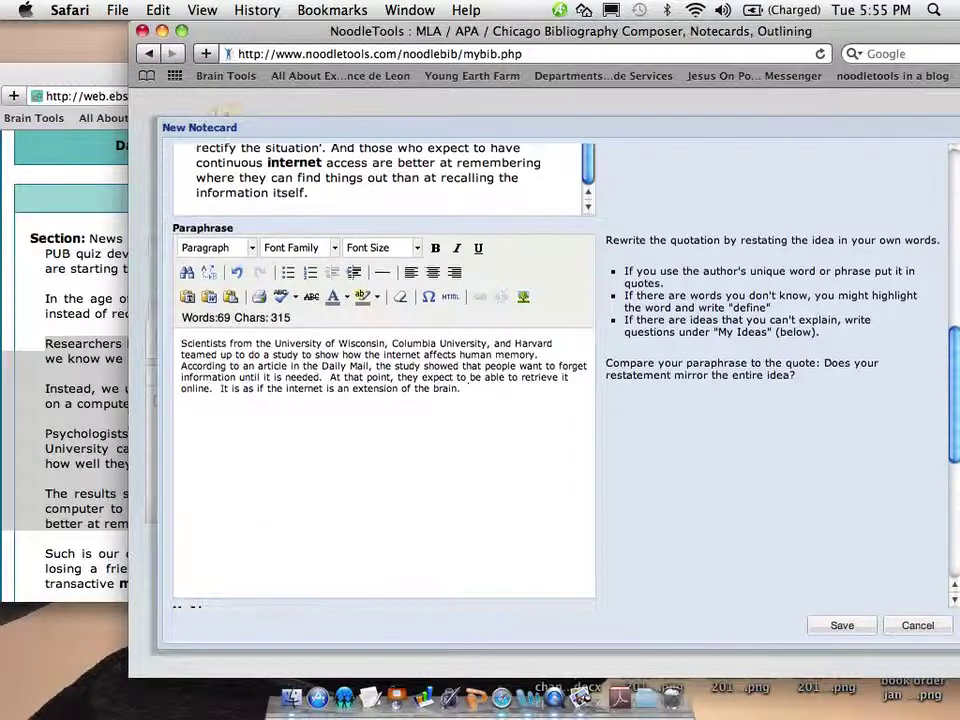
pyautogui.scroll(1, 222, 235)
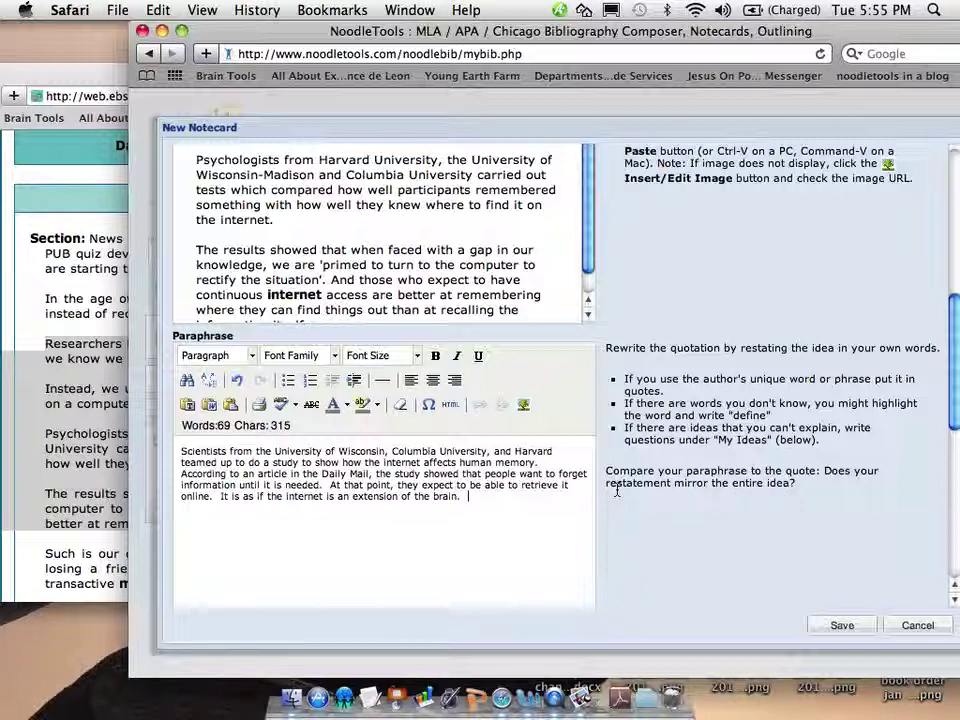
pyautogui.scroll(3, 581, 488)
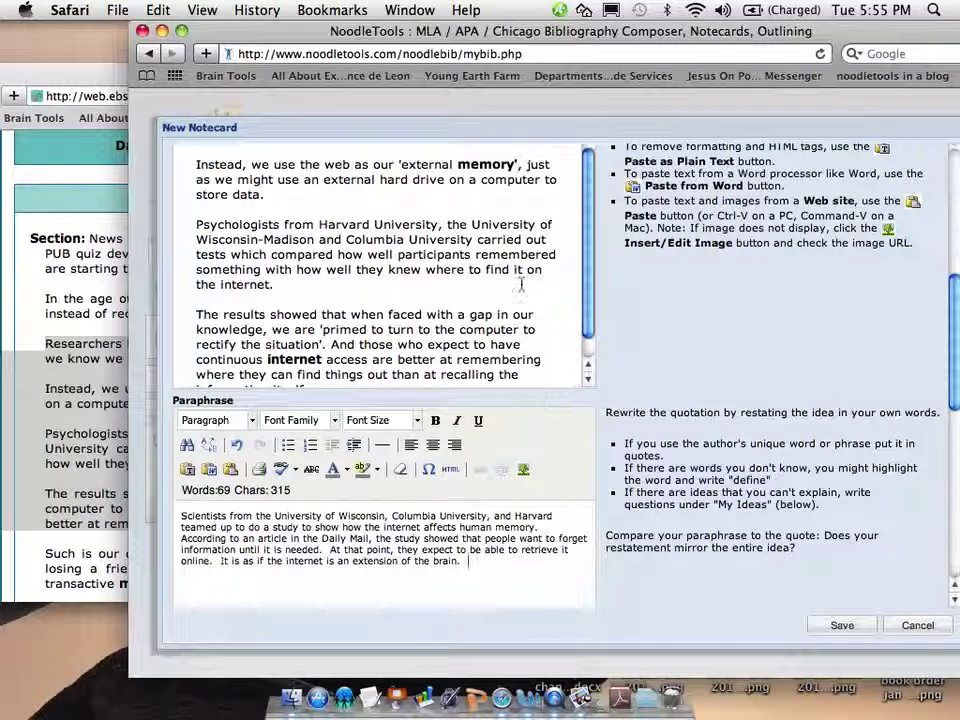
pyautogui.scroll(-1, 521, 285)
pyautogui.scroll(-3, 521, 285)
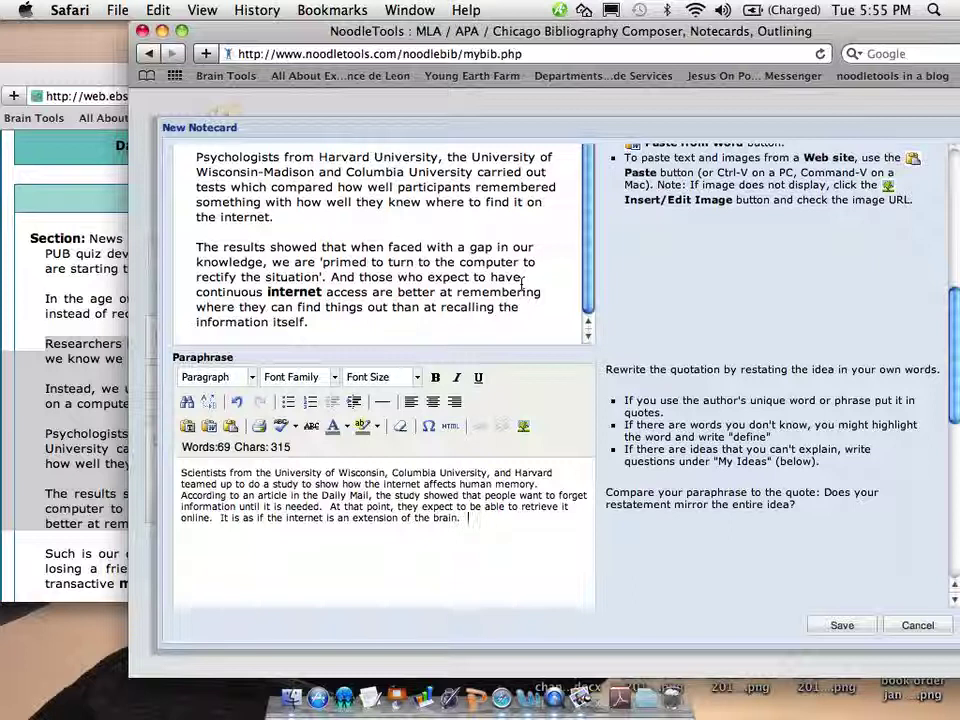
pyautogui.scroll(5, 521, 285)
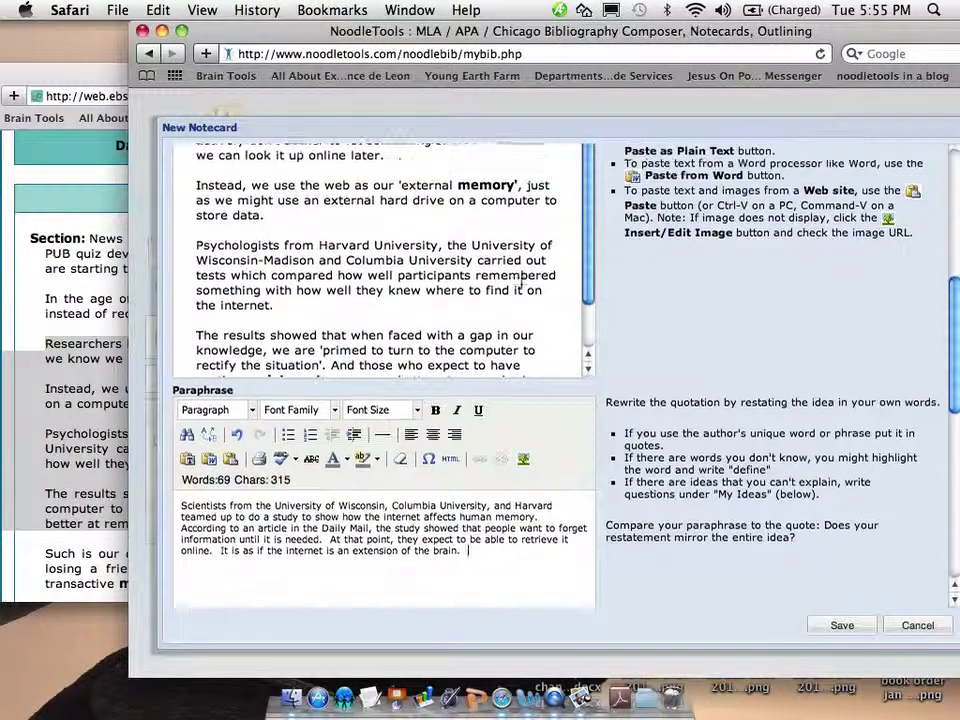
pyautogui.scroll(3, 521, 280)
pyautogui.scroll(-3, 521, 279)
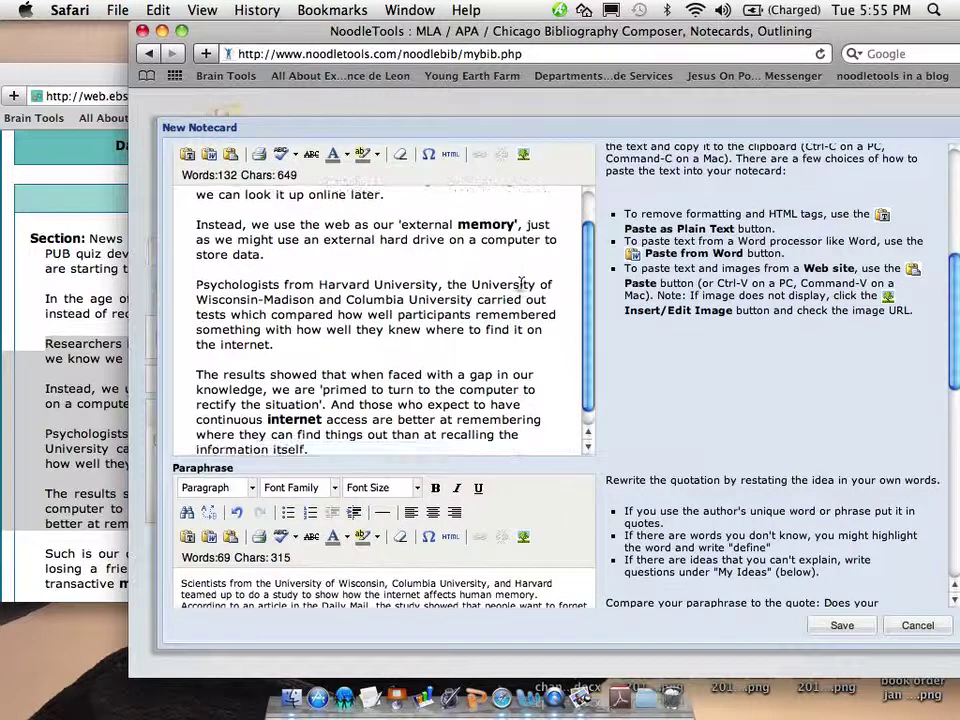
pyautogui.scroll(-1, 245, 404)
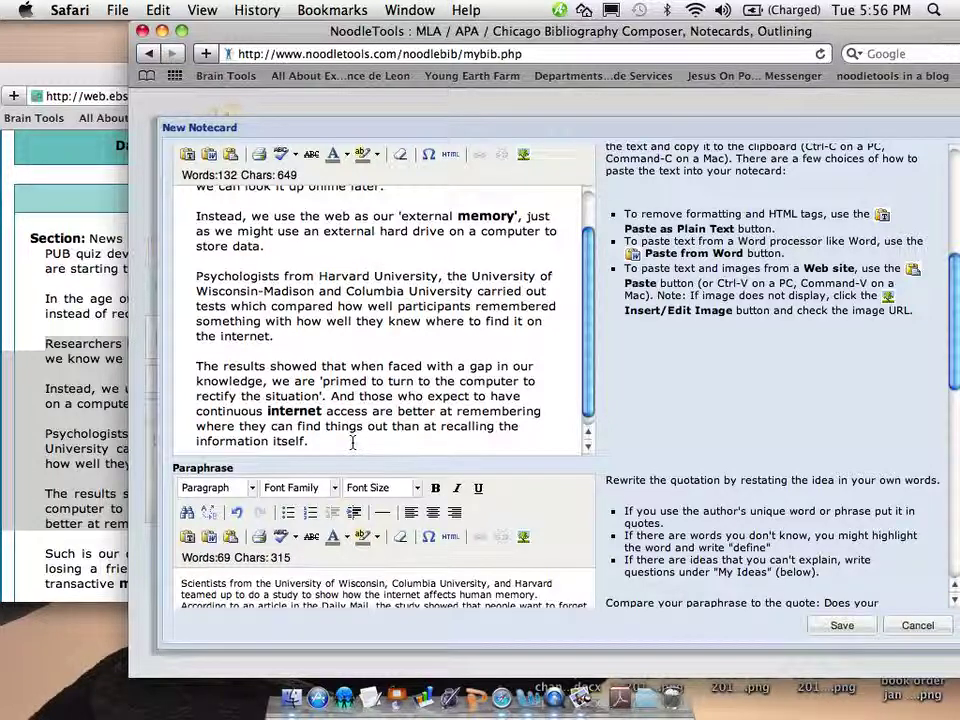
# Begin the paraphrase's fifth sentence with "The study showed that the more access people have to online information,"
pyautogui.scroll(-5, 352, 442)
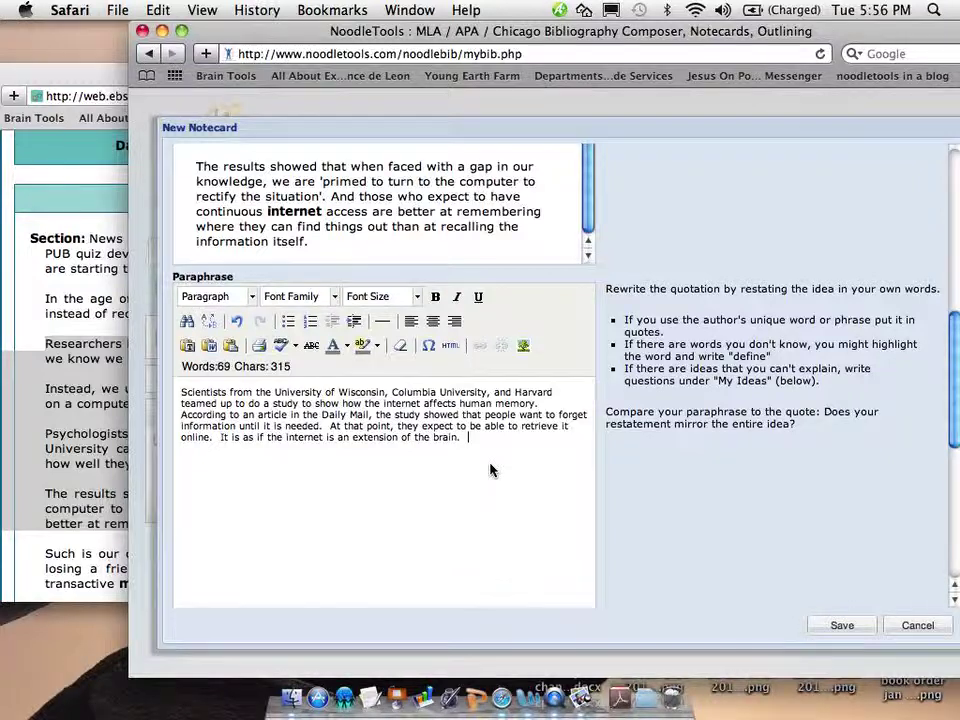
pyautogui.scroll(-3, 490, 470)
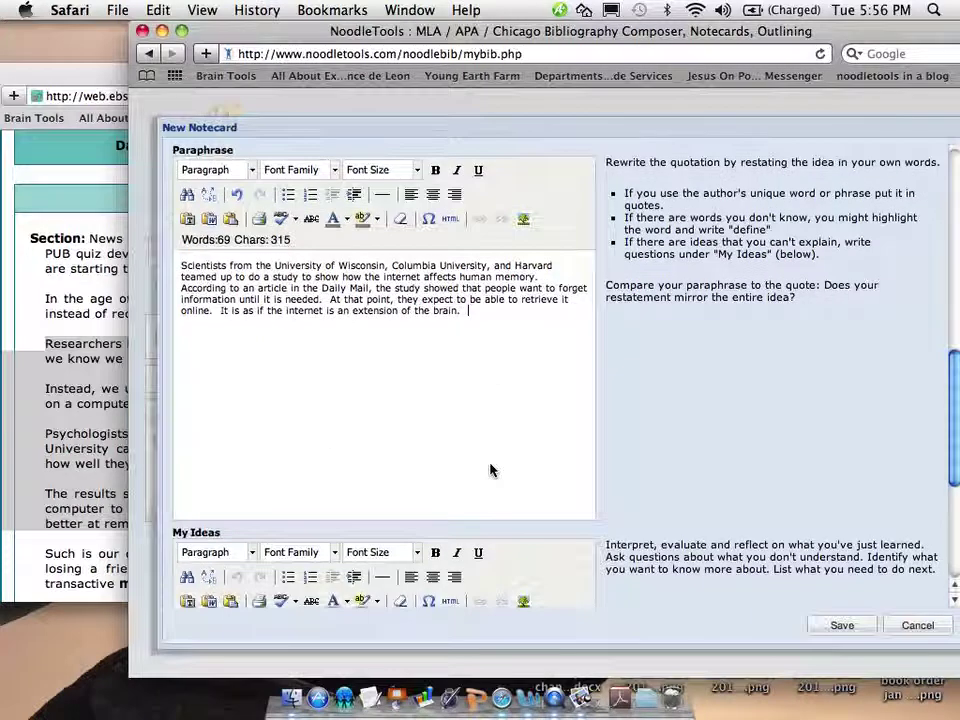
pyautogui.write('The s')
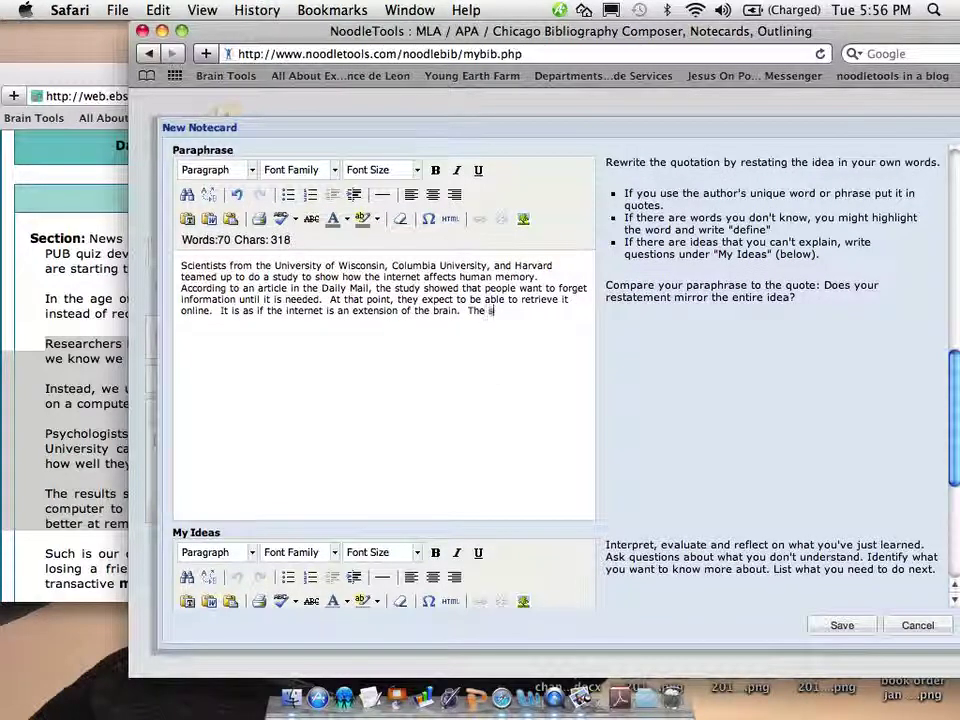
pyautogui.write('tudy showe')
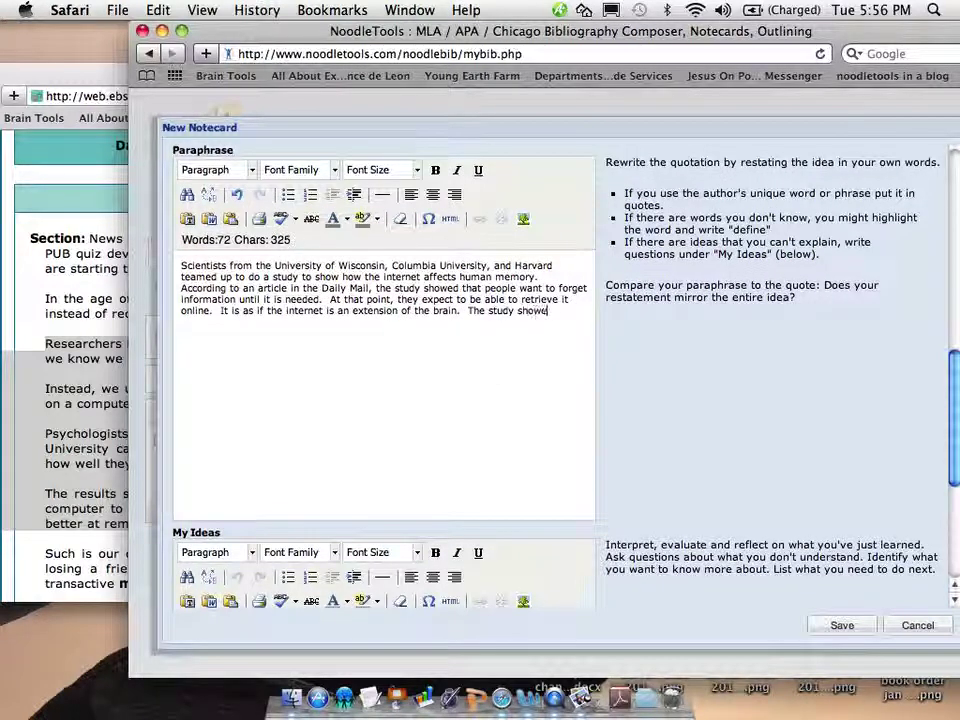
pyautogui.write('d that the ')
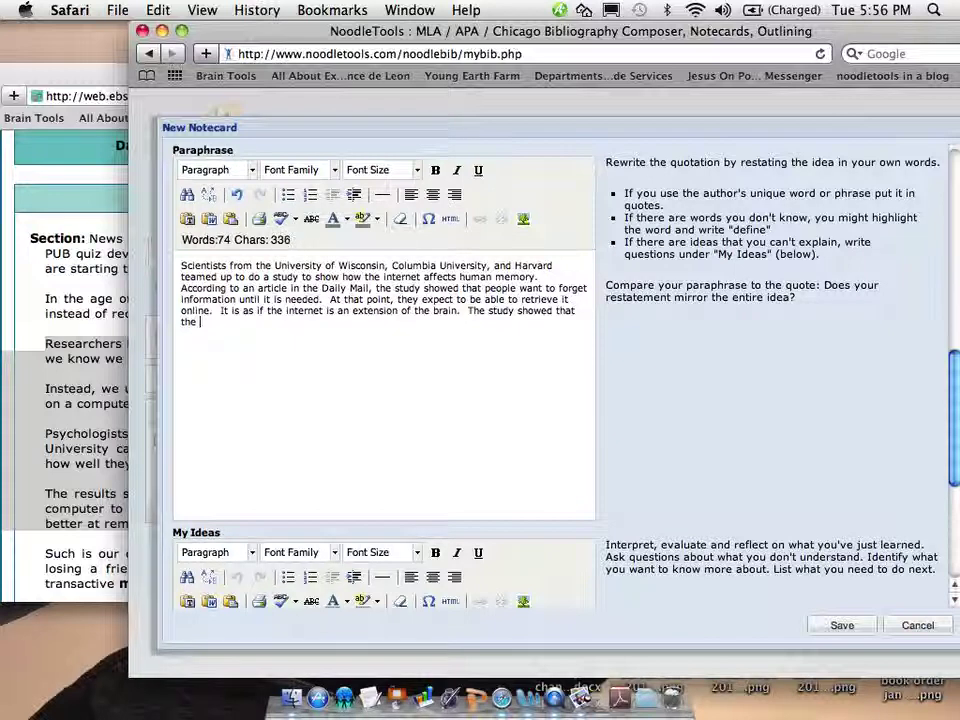
pyautogui.write('more acce')
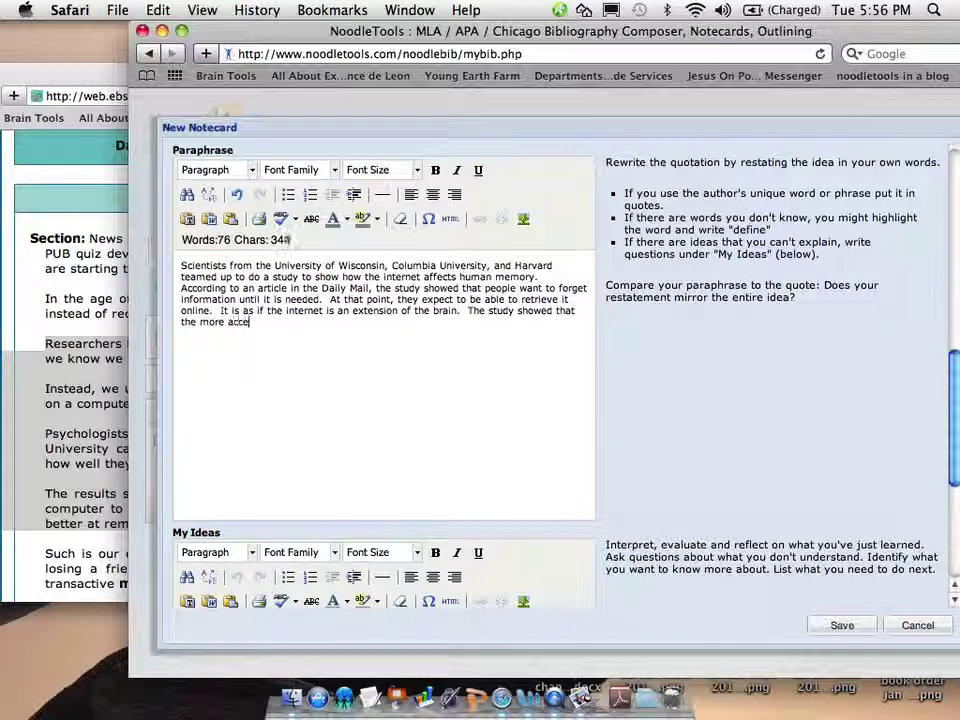
pyautogui.write('ss people have w')
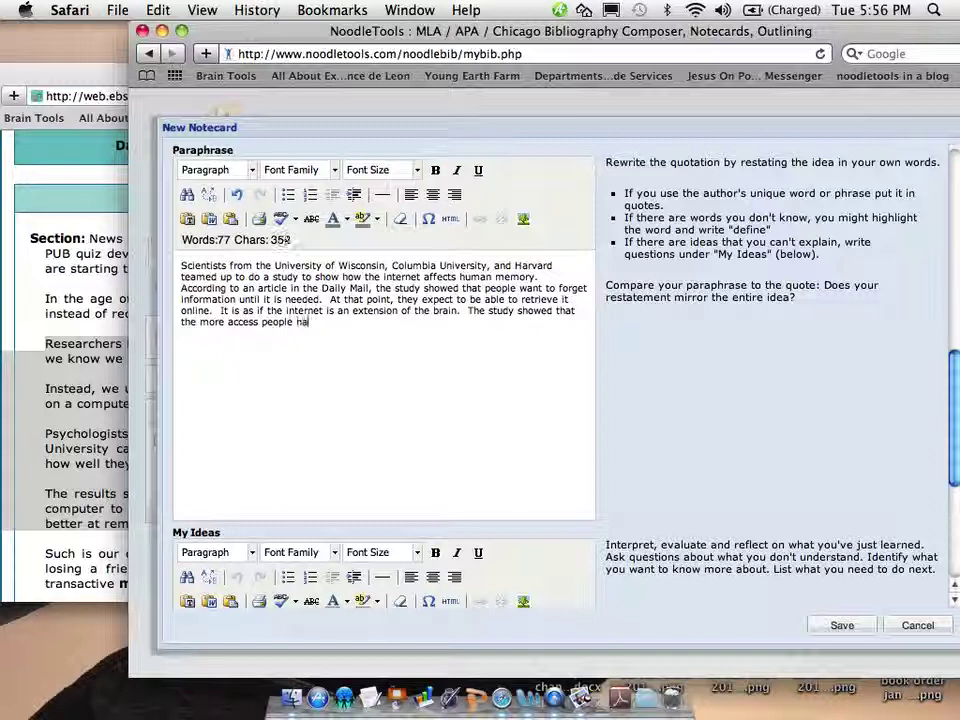
pyautogui.press('BackSpace')
pyautogui.write('to online')
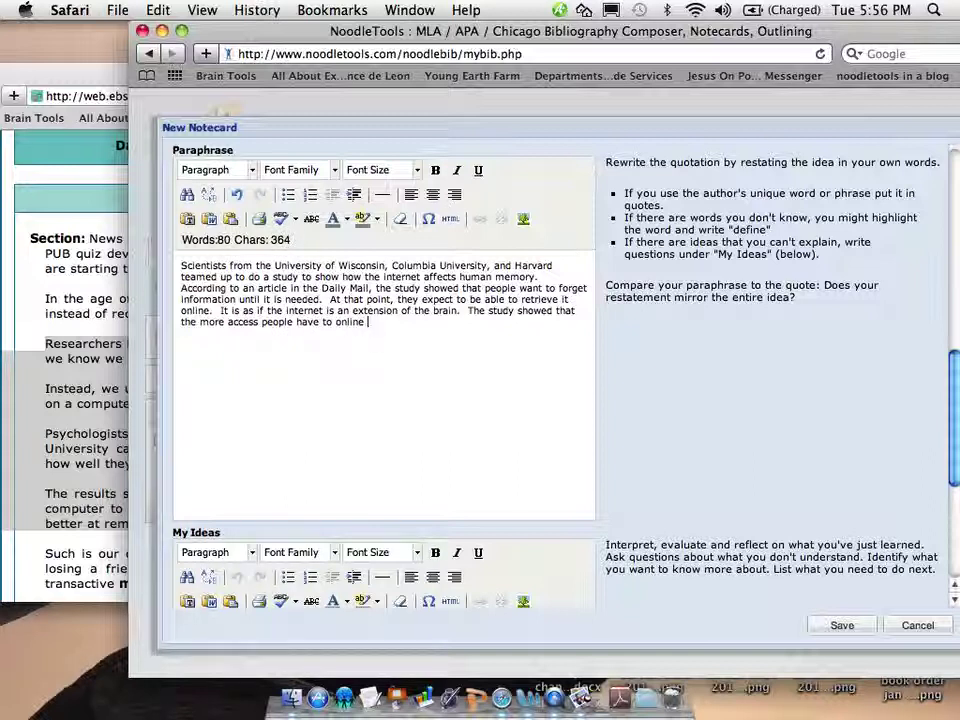
pyautogui.write(' information, ')
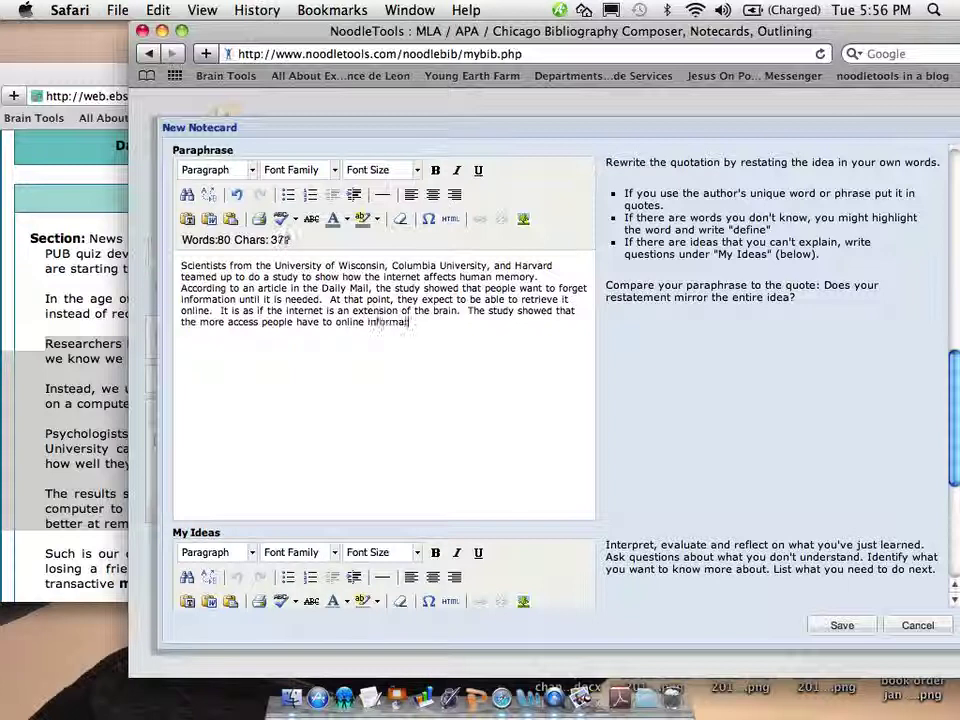
# Complete the paraphrase's fifth sentence with "the less likely they are to remember information."
pyautogui.write('the less')
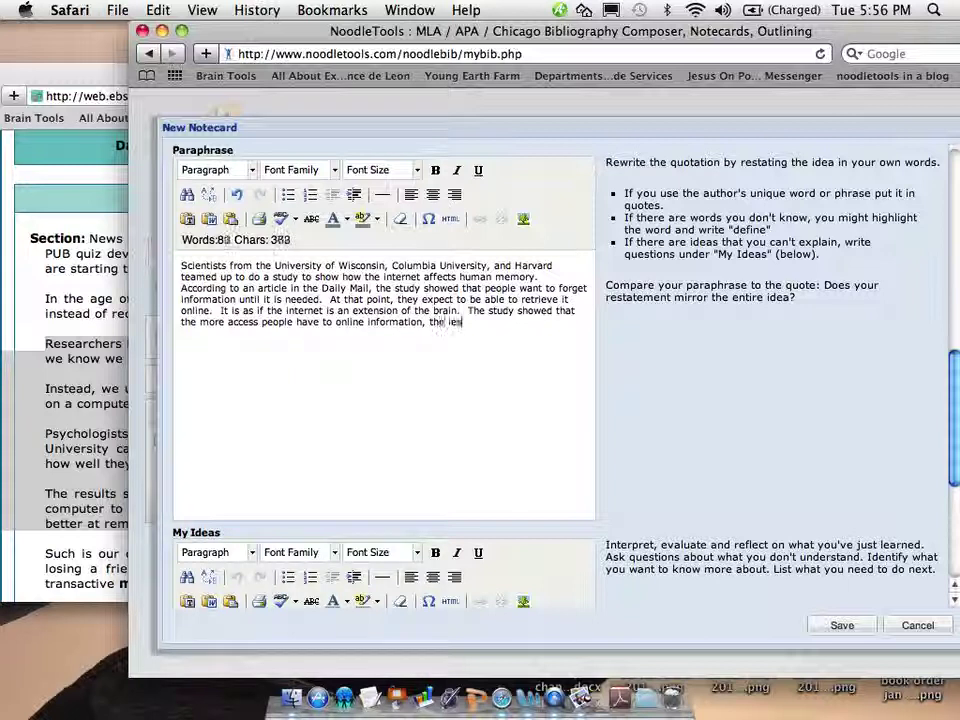
pyautogui.write(' like')
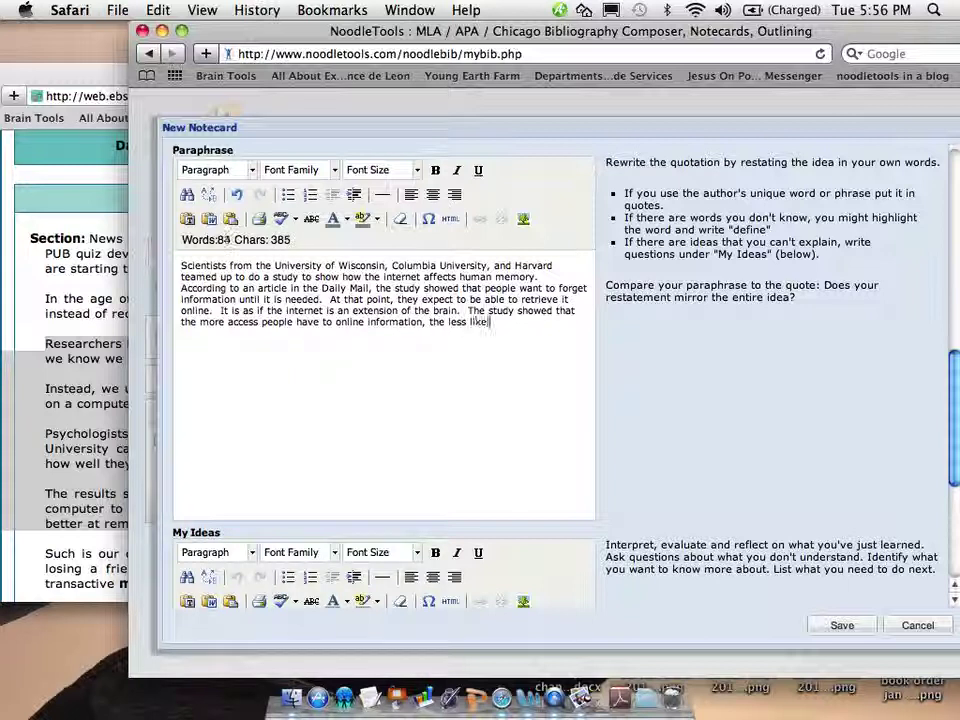
pyautogui.write('ly they')
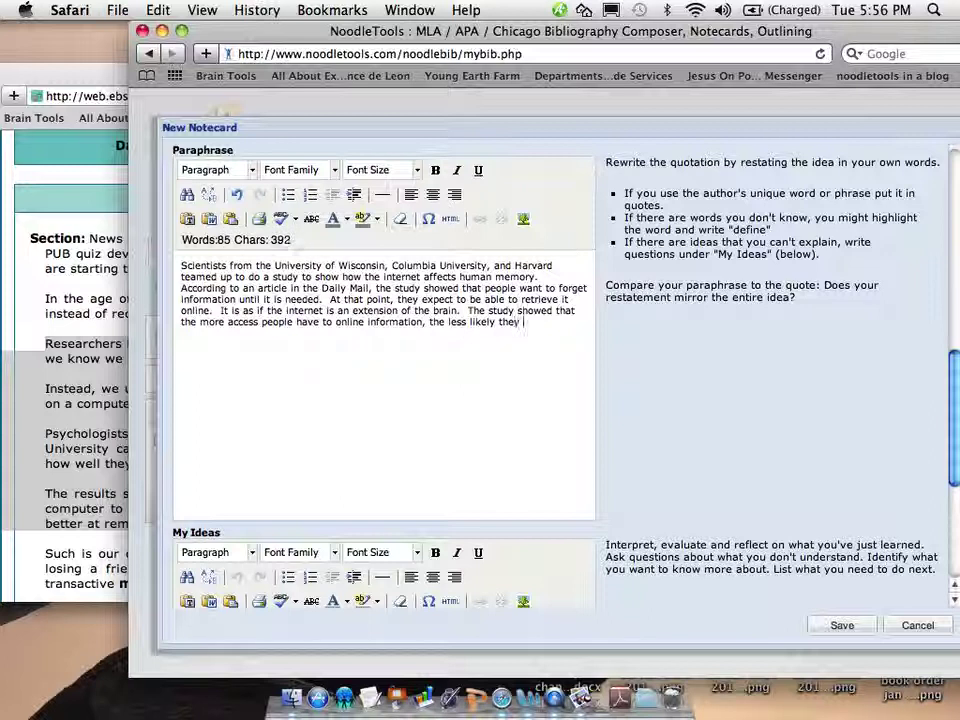
pyautogui.write(' are to commit ')
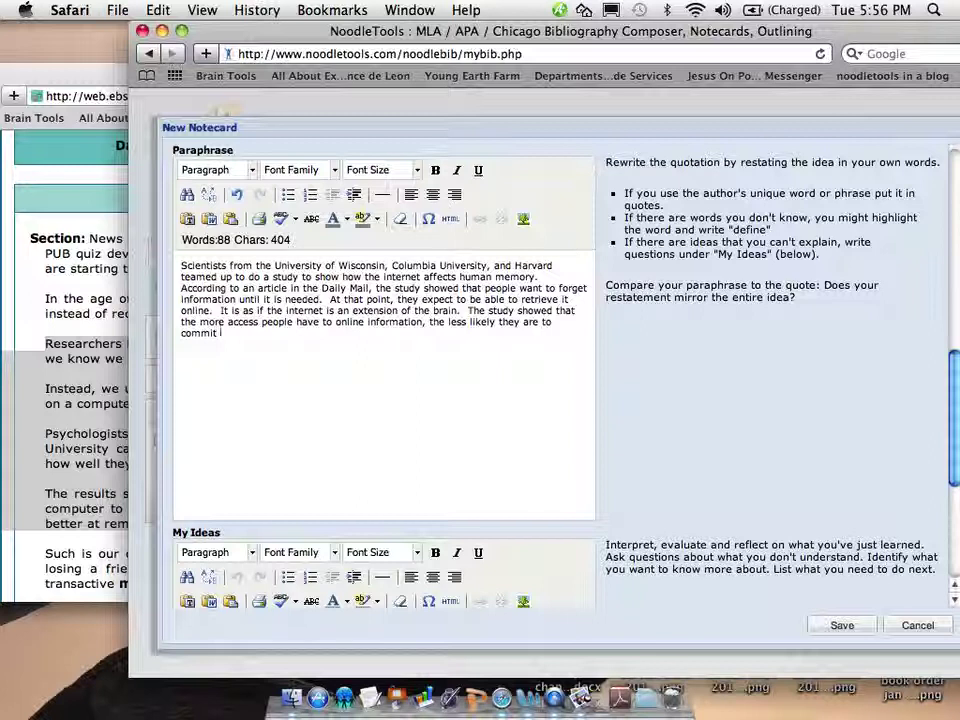
pyautogui.write('things to')
pyautogui.press('BackSpace')
pyautogui.press('BackSpace')
pyautogui.press('BackSpace')
pyautogui.press('BackSpace')
pyautogui.press('BackSpace')
pyautogui.press('BackSpace')
pyautogui.press('BackSpace')
pyautogui.press('BackSpace')
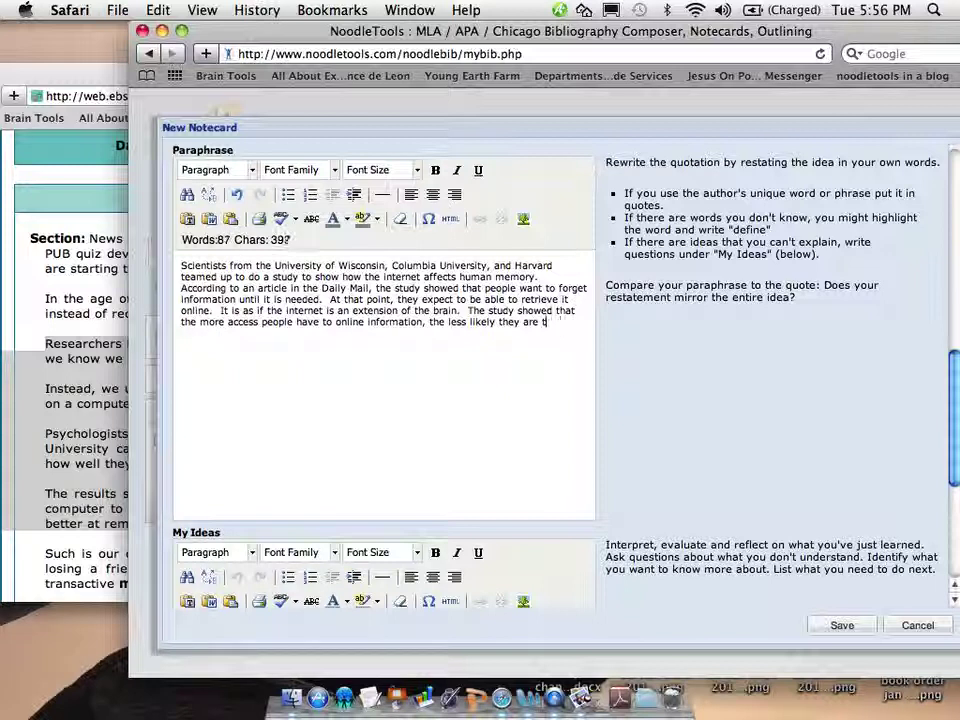
pyautogui.write('remember i')
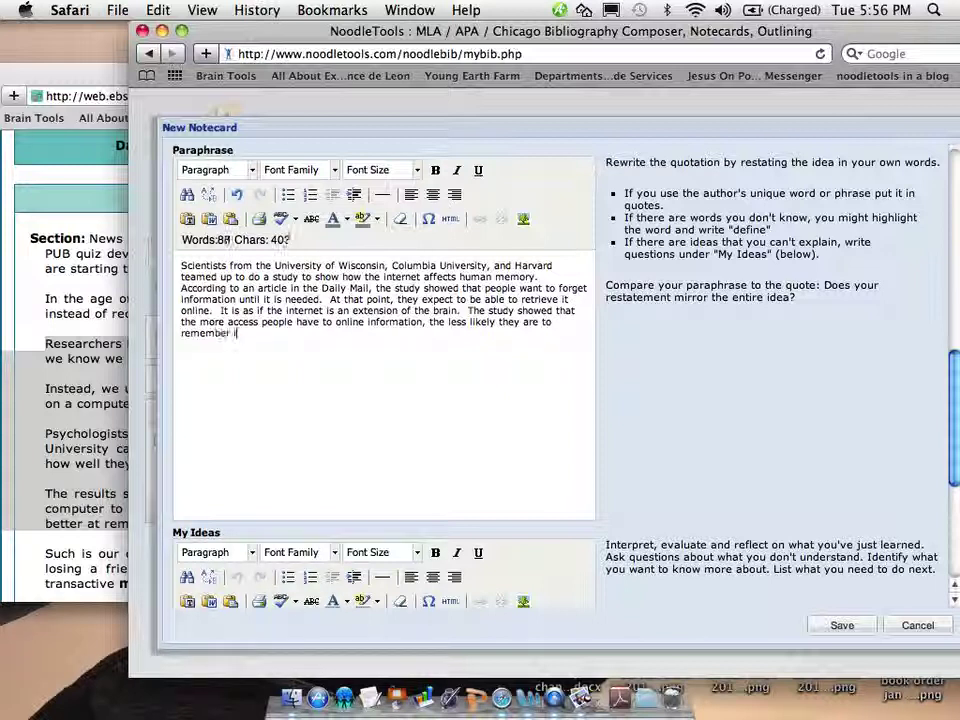
pyautogui.write('nformation.')
# Write under My Ideas "This troubles me. I think there could be consequences for learning."
pyautogui.scroll(-8, 394, 451)
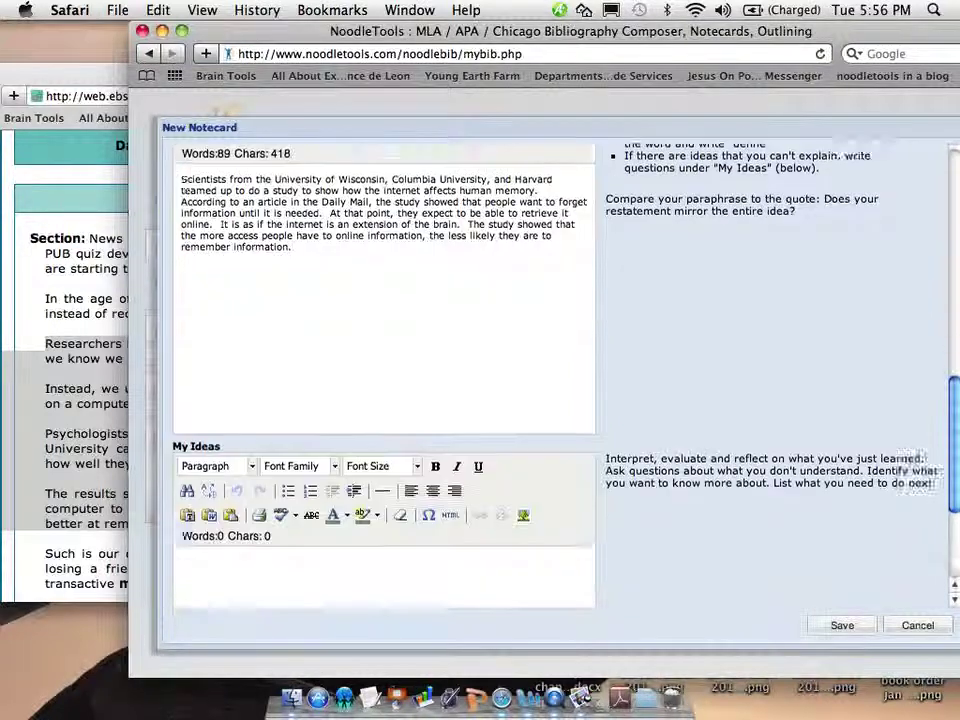
pyautogui.click(394, 451)
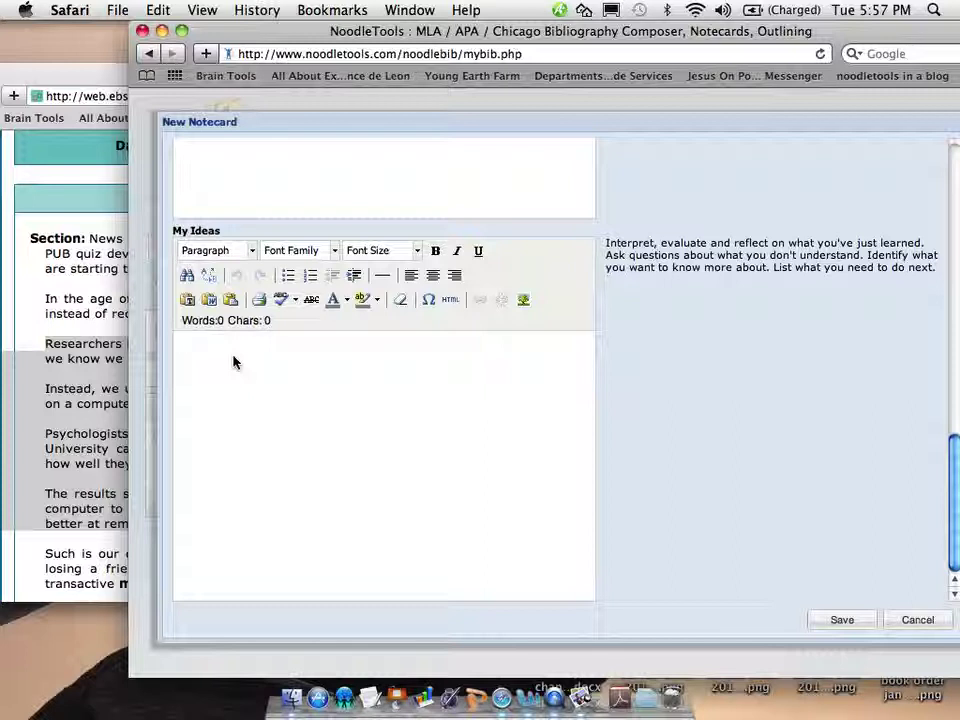
pyautogui.write('This troubles me.  I think there')
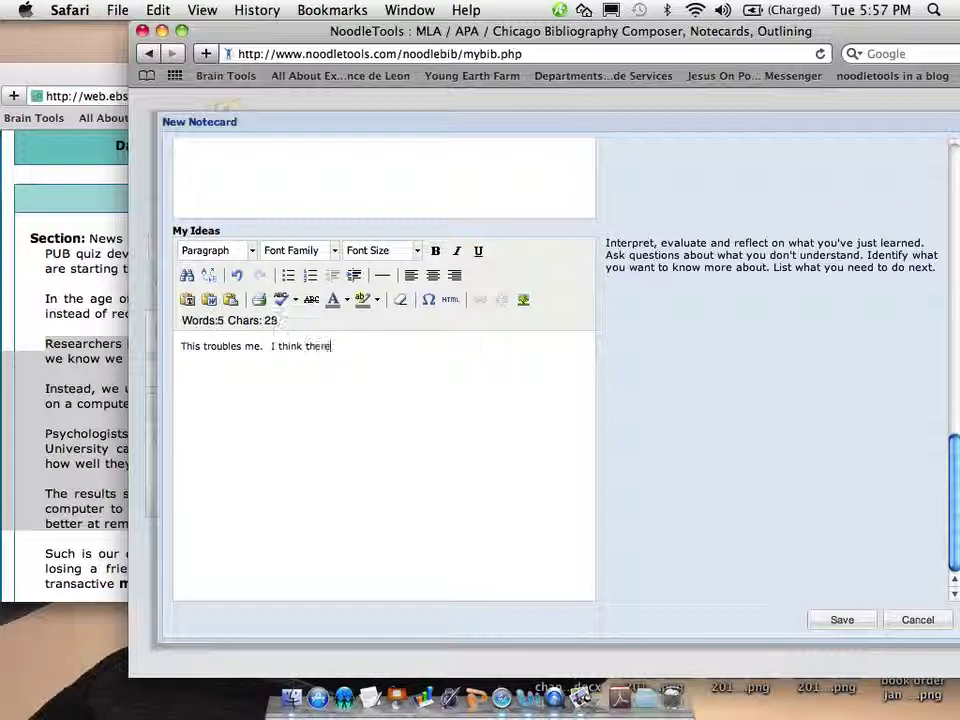
pyautogui.write(' could be con')
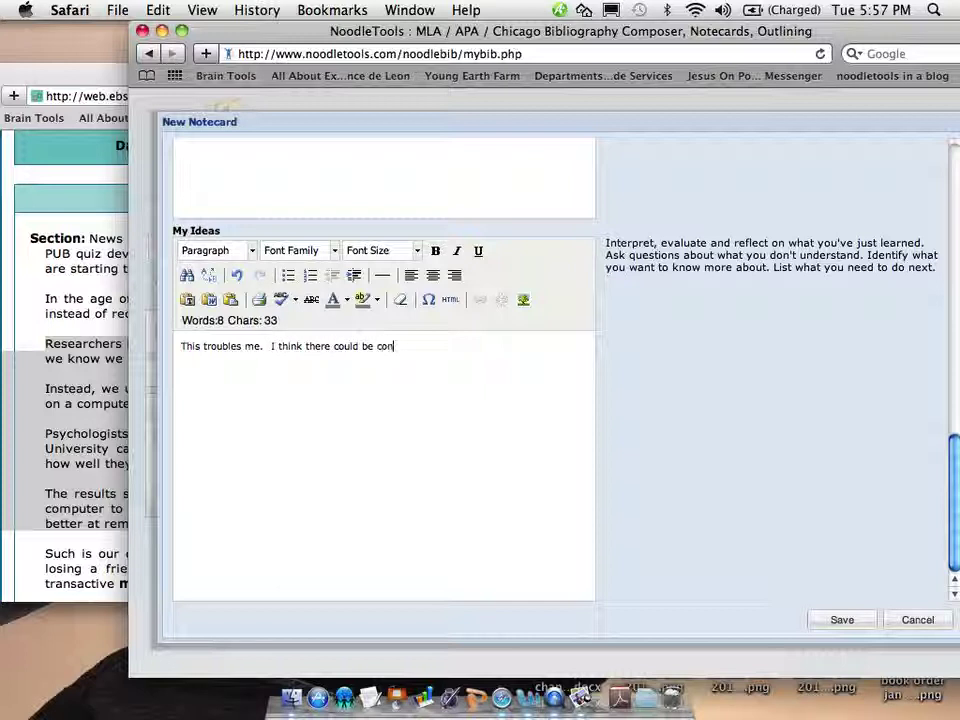
pyautogui.write('sequences for learning.')
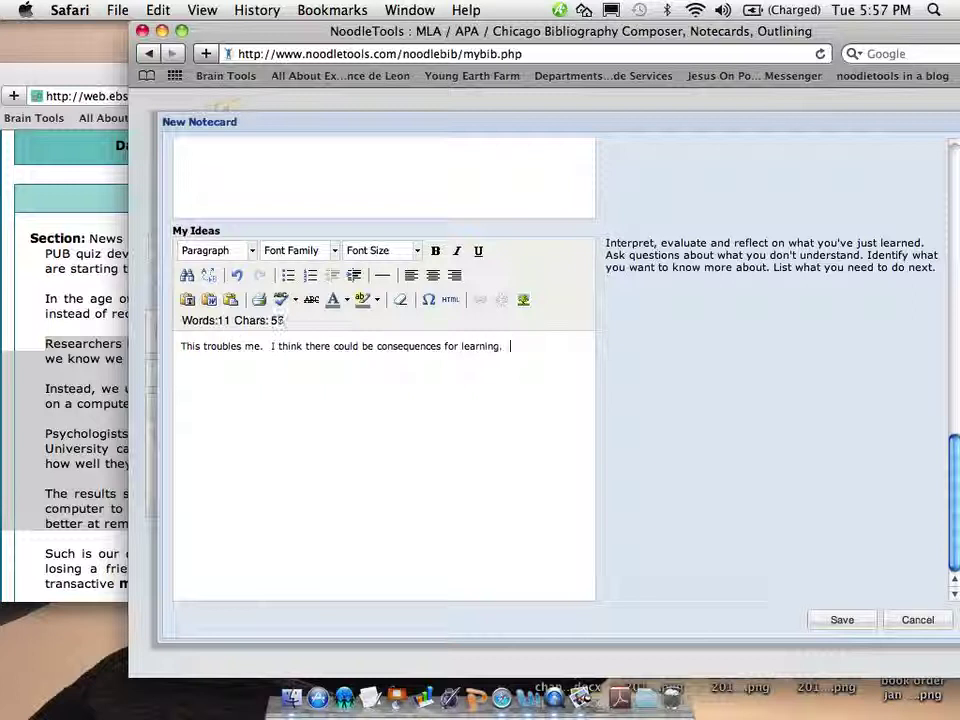
# Continue My Ideas with "Memory is a part of learning, and we need to be able to remember to"
pyautogui.write('  Memory is ')
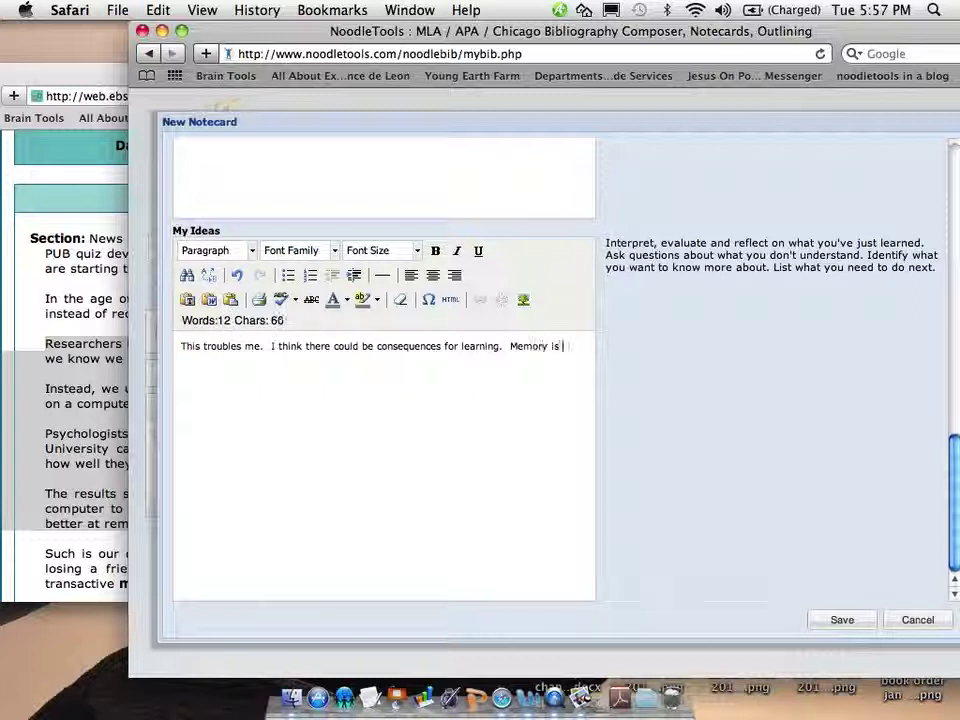
pyautogui.write('a part of ')
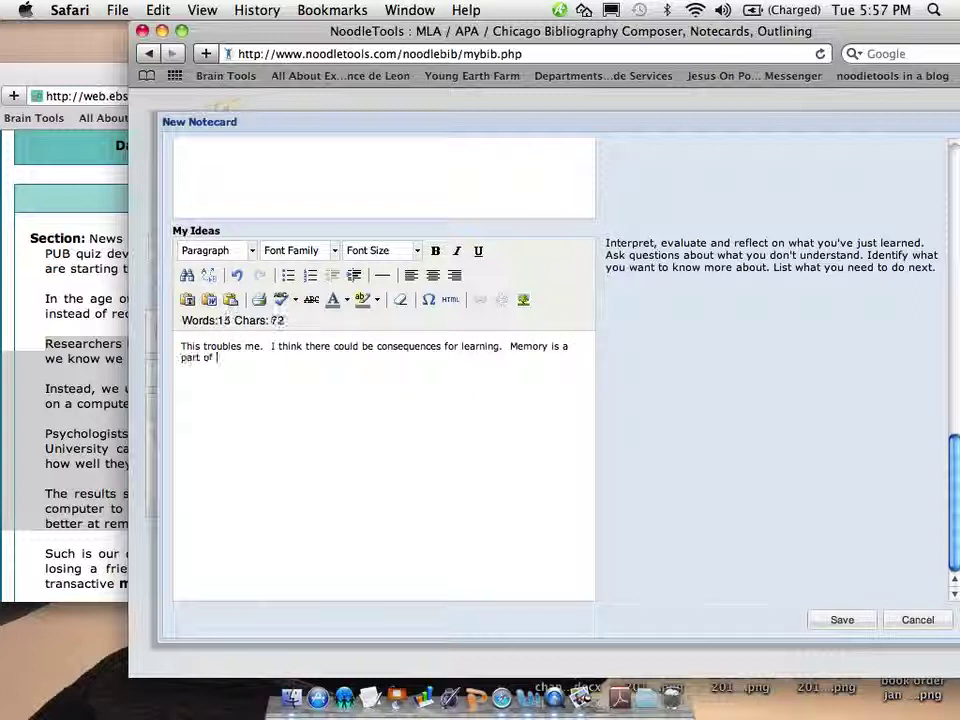
pyautogui.write('learning, and ')
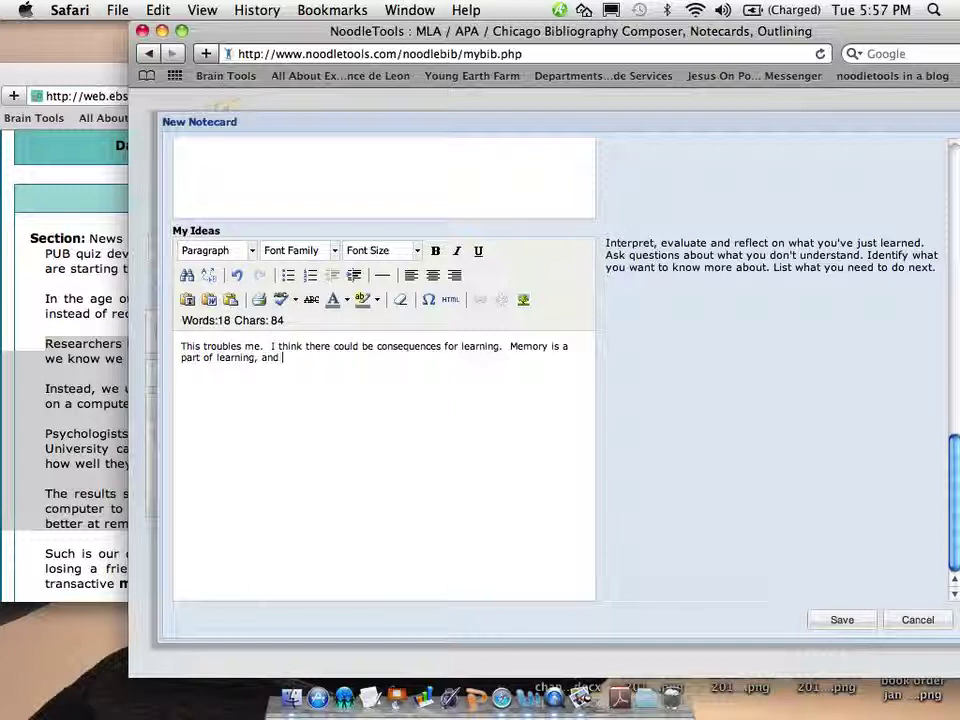
pyautogui.write('we need to')
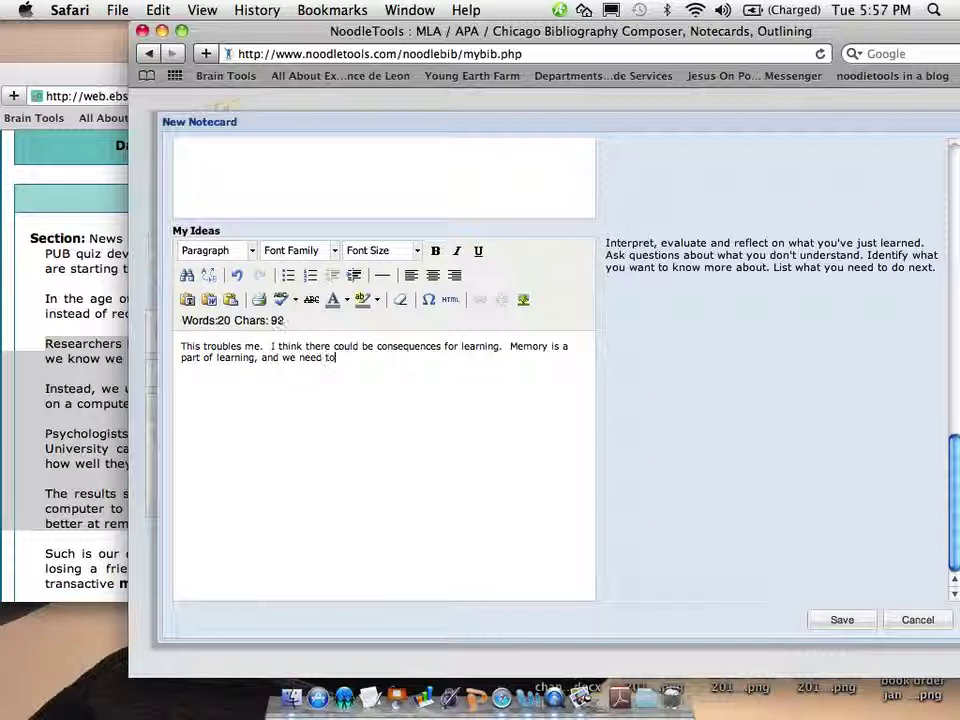
pyautogui.write(' be able to remember to ')
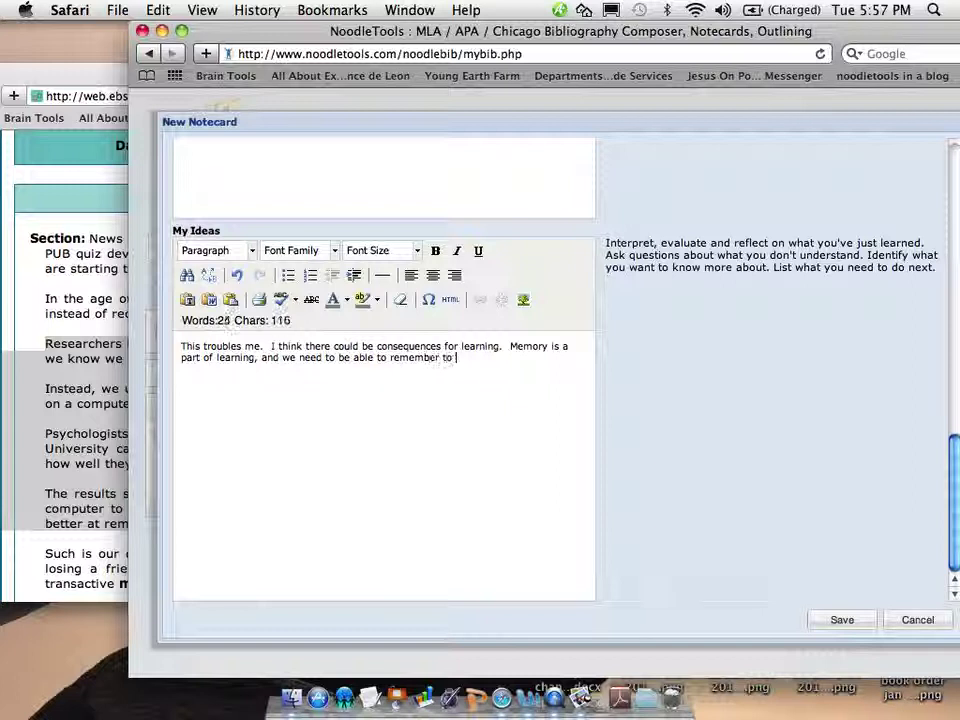
# Finish the My Ideas sentence with "do well in school and in our future employement." and save the notecard
pyautogui.write('do well ')
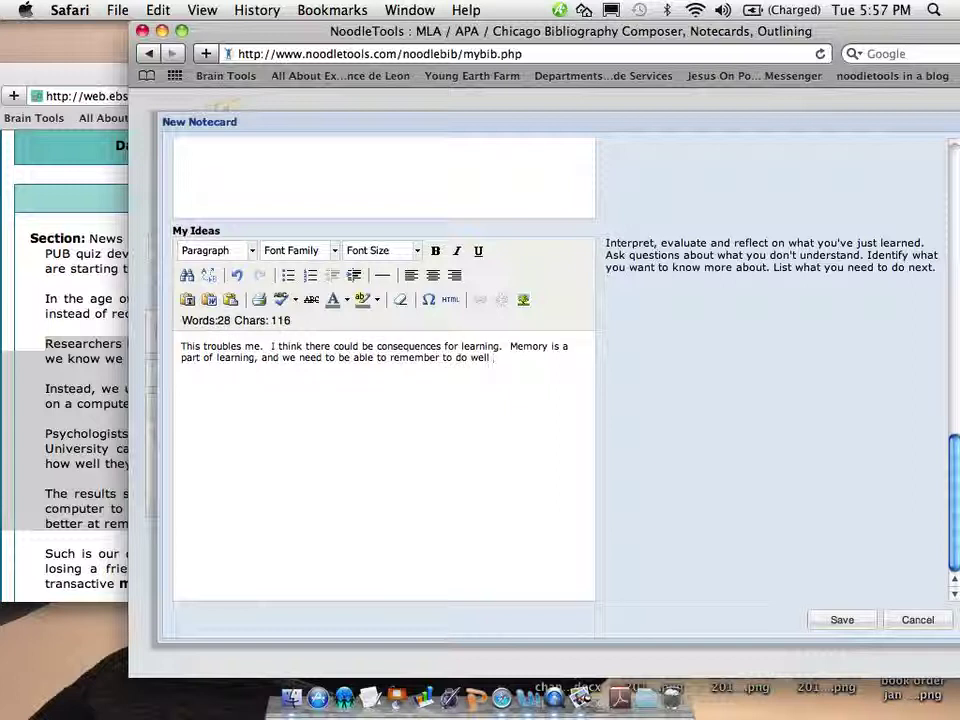
pyautogui.write('in school ')
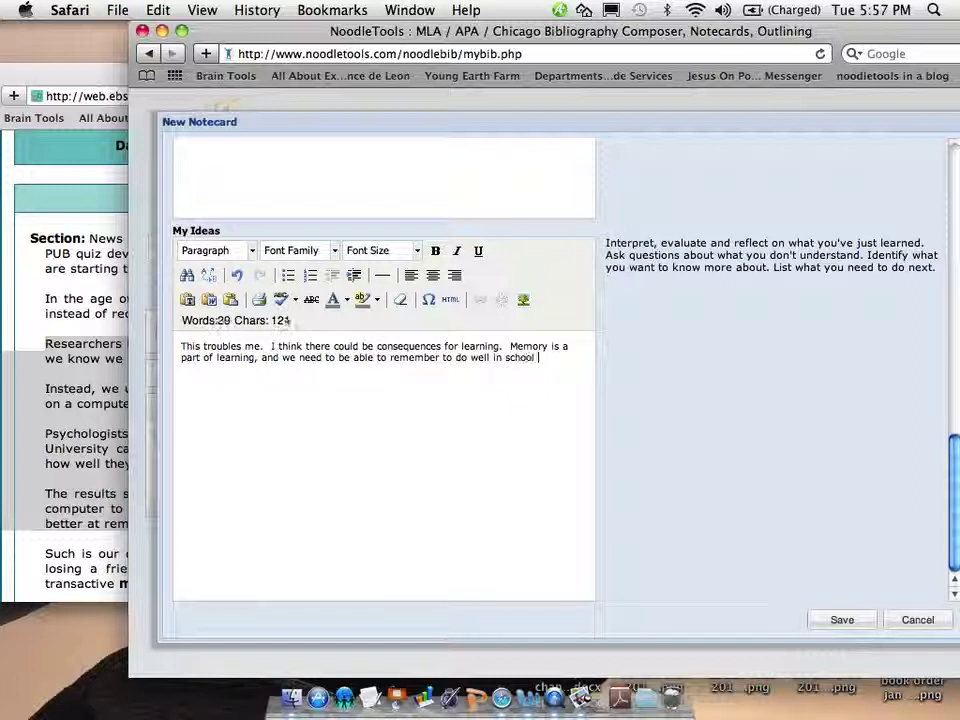
pyautogui.write('and in our')
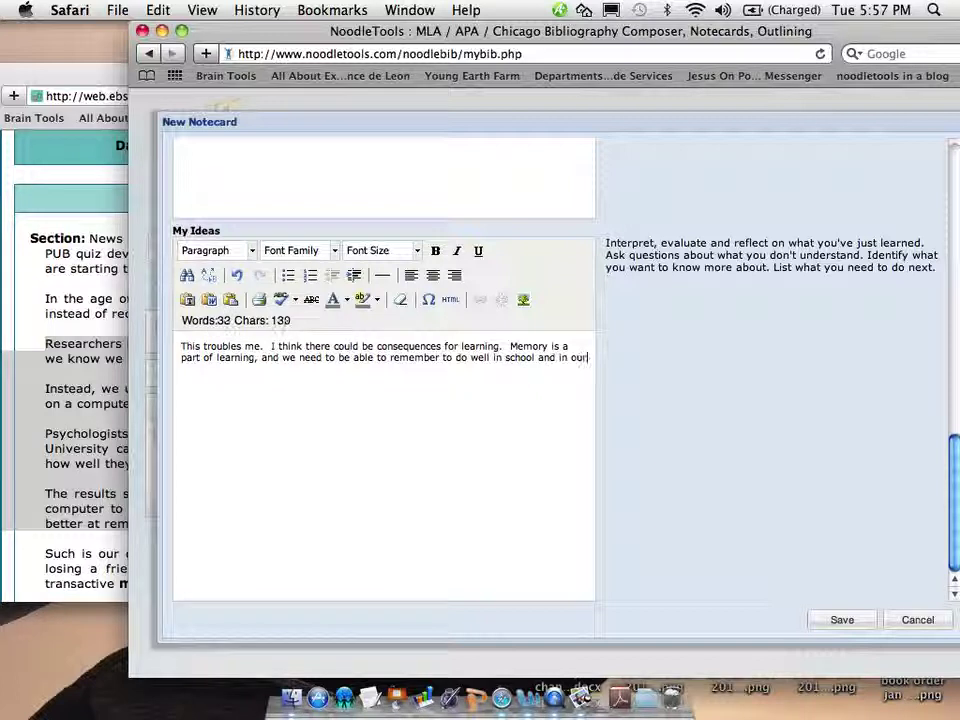
pyautogui.write(' future employement.')
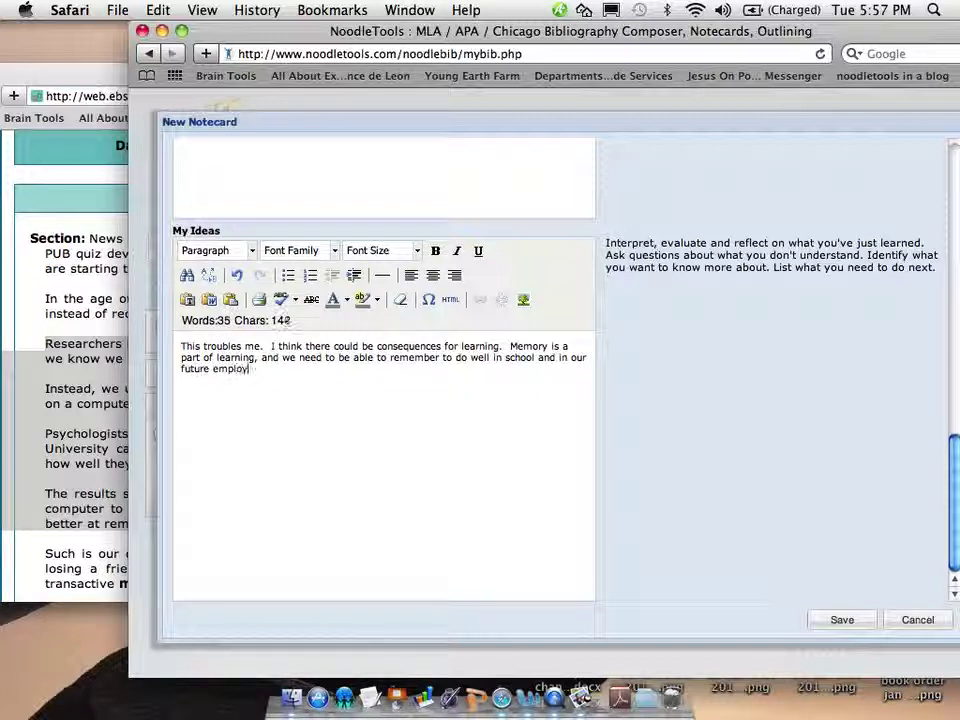
pyautogui.click(842, 621)
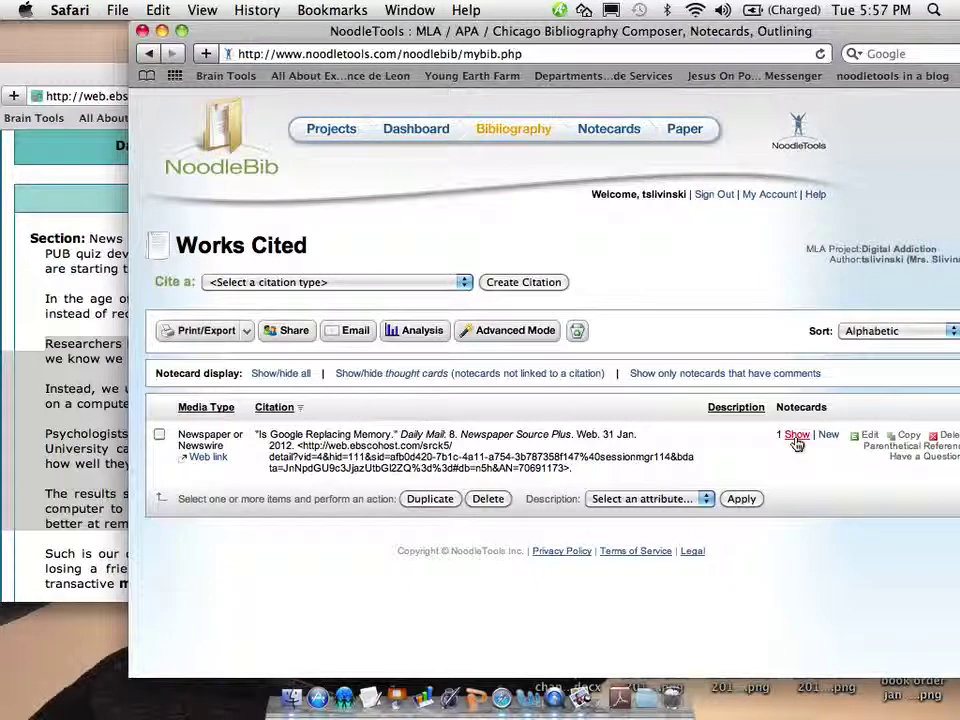
# Show the newspaper citation's notecard in the Works Cited list and review its quotation, paraphrase and My Ideas entries
pyautogui.click(797, 436)
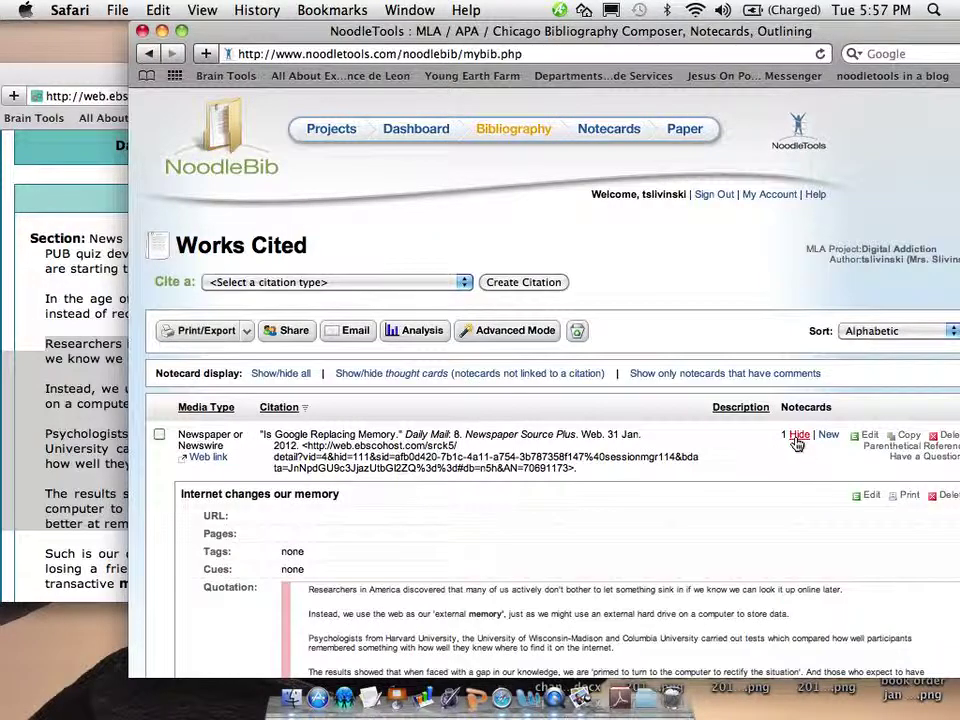
pyautogui.scroll(-5, 797, 441)
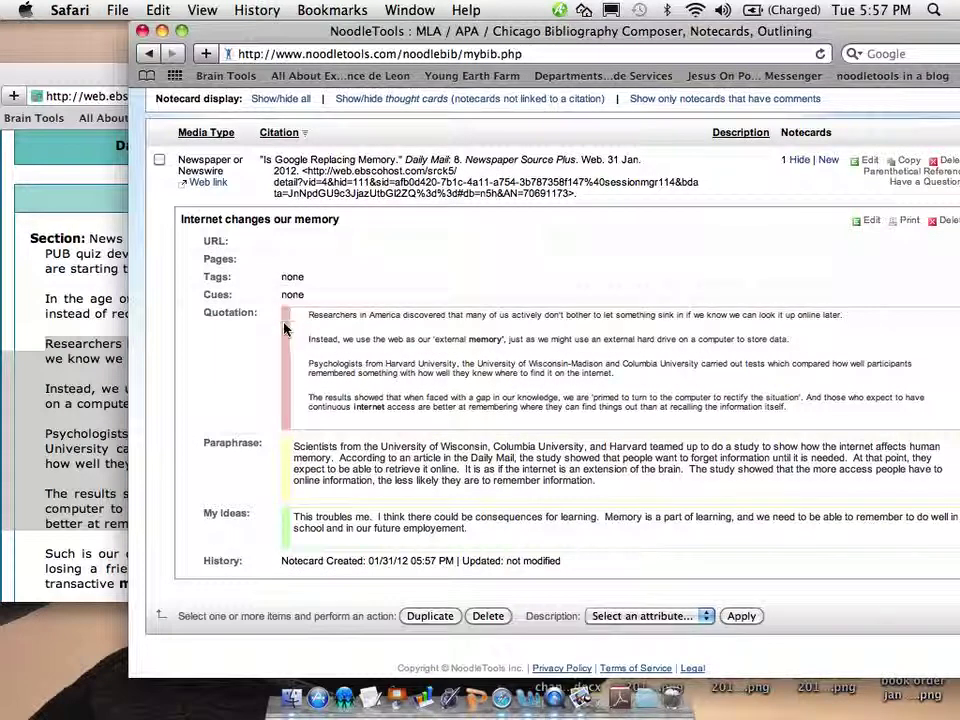
pyautogui.scroll(2, 293, 500)
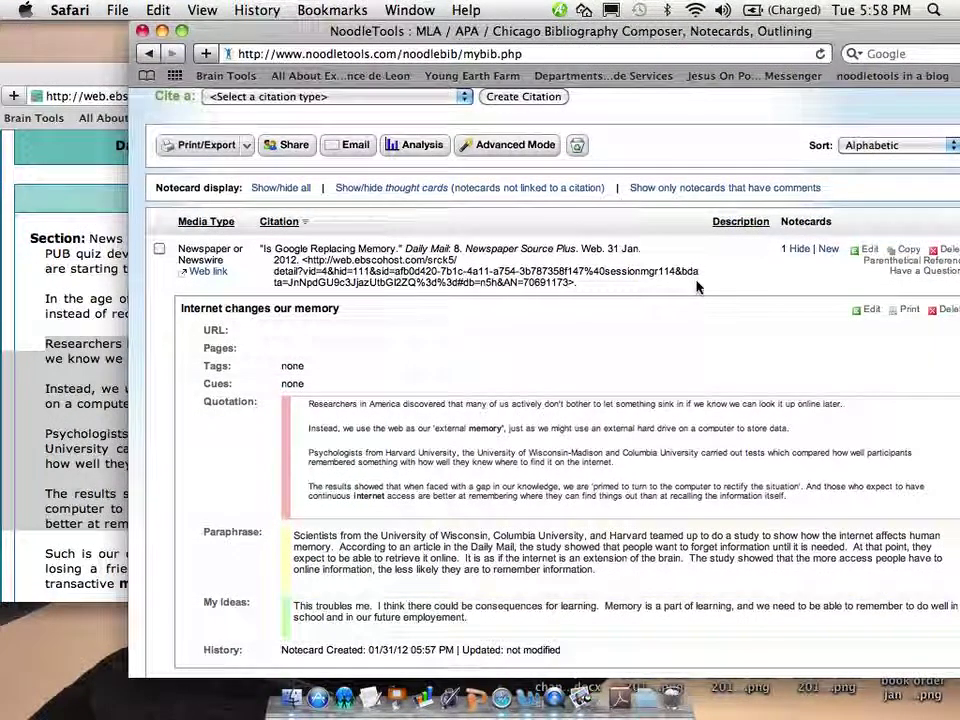
pyautogui.scroll(1, 696, 260)
pyautogui.scroll(2, 697, 287)
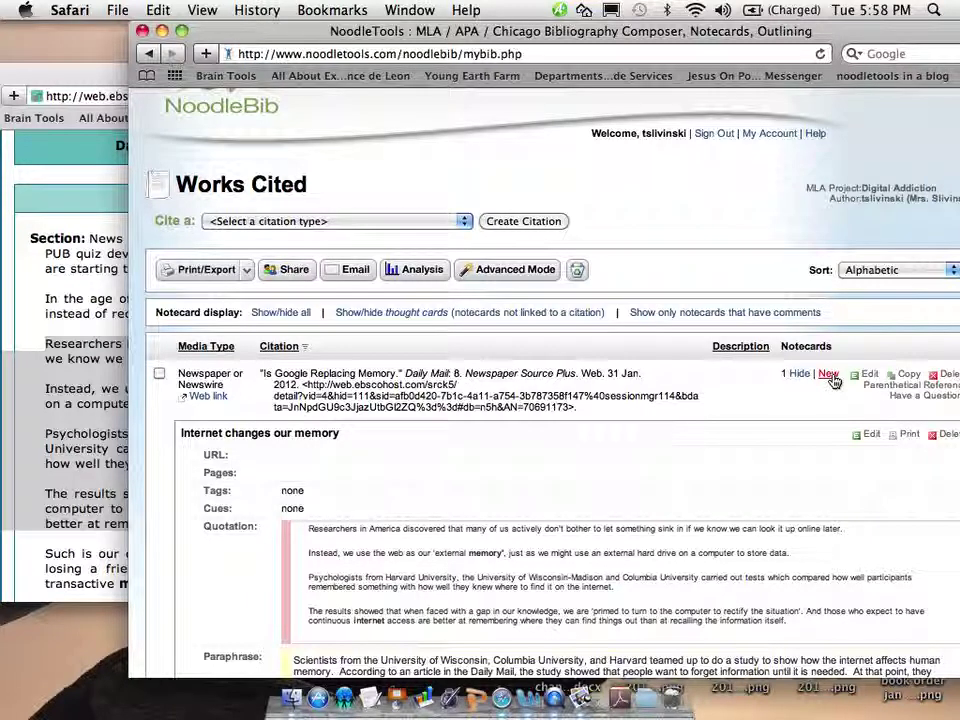
pyautogui.scroll(2, 832, 381)
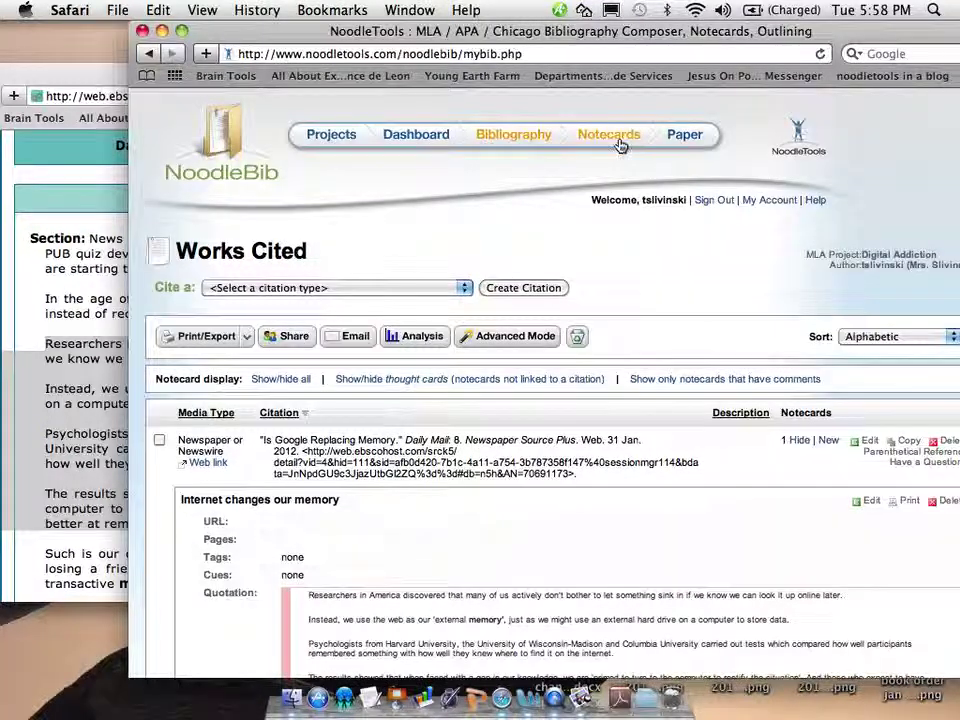